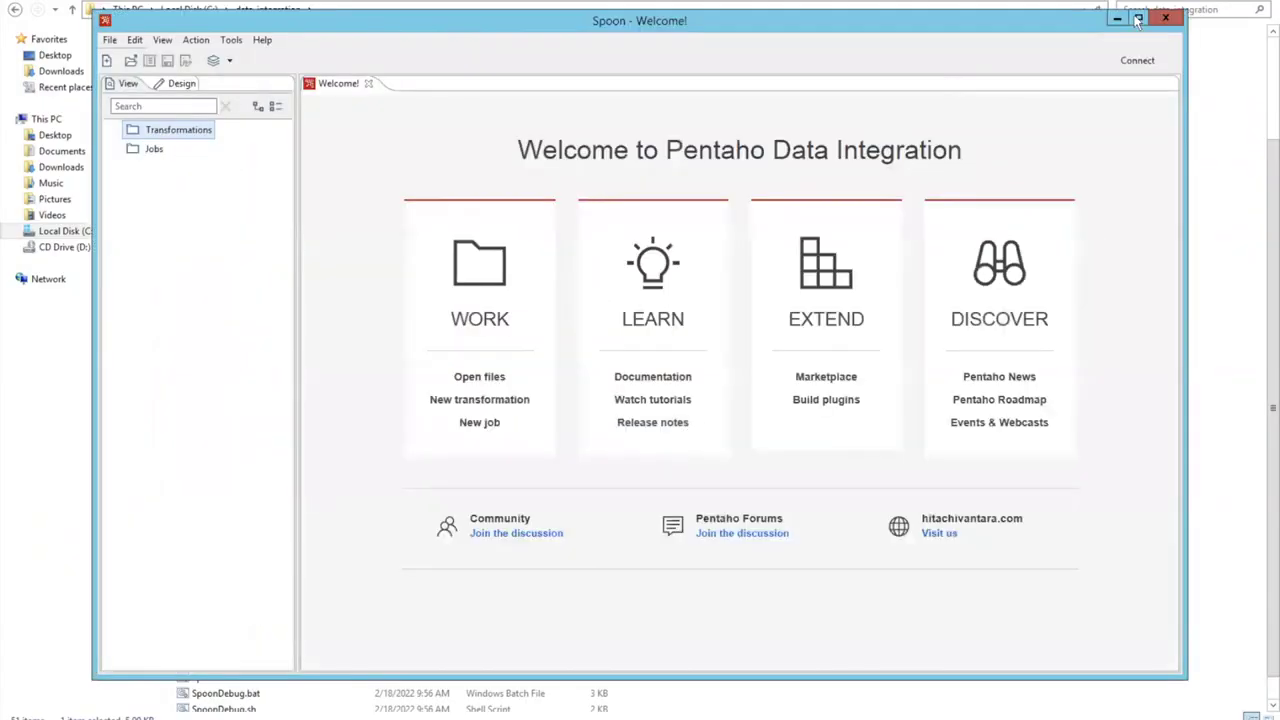
Maximize the window, create a new transformation and expand the Input step category
{"action": "left_click", "coordinate": [1138, 18]}
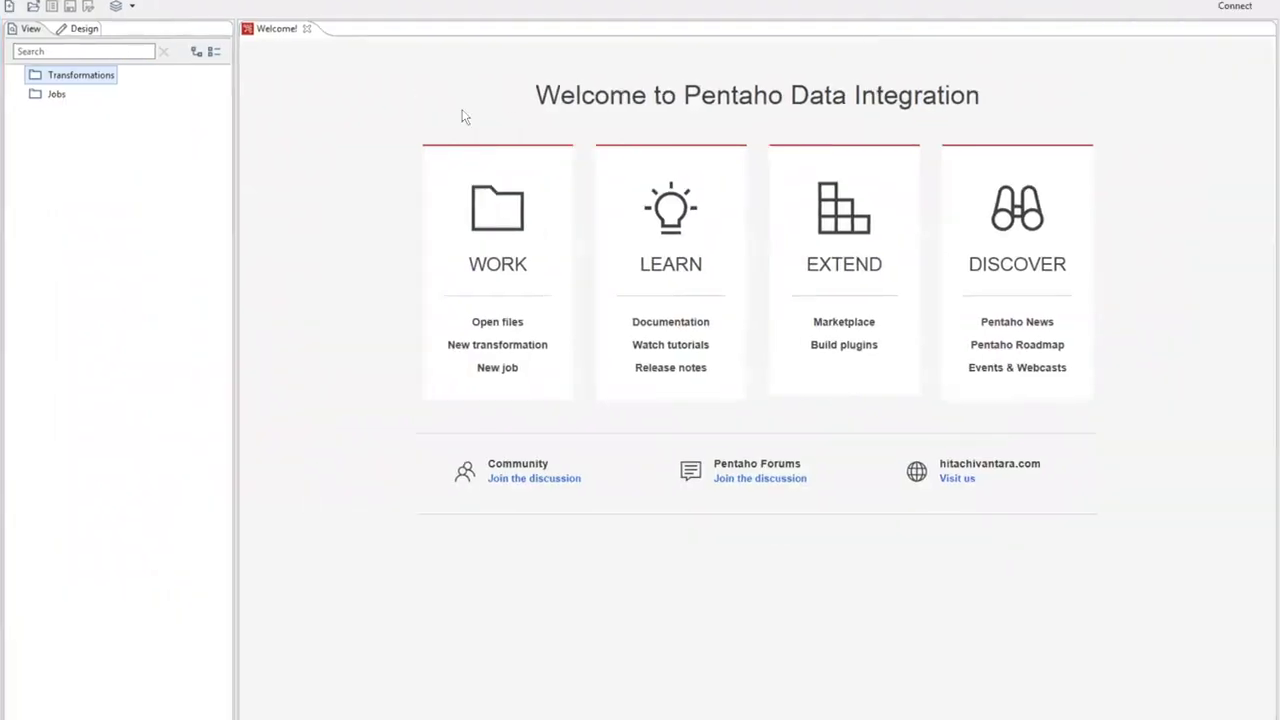
{"action": "right_click", "coordinate": [103, 82]}
{"action": "left_click", "coordinate": [120, 86]}
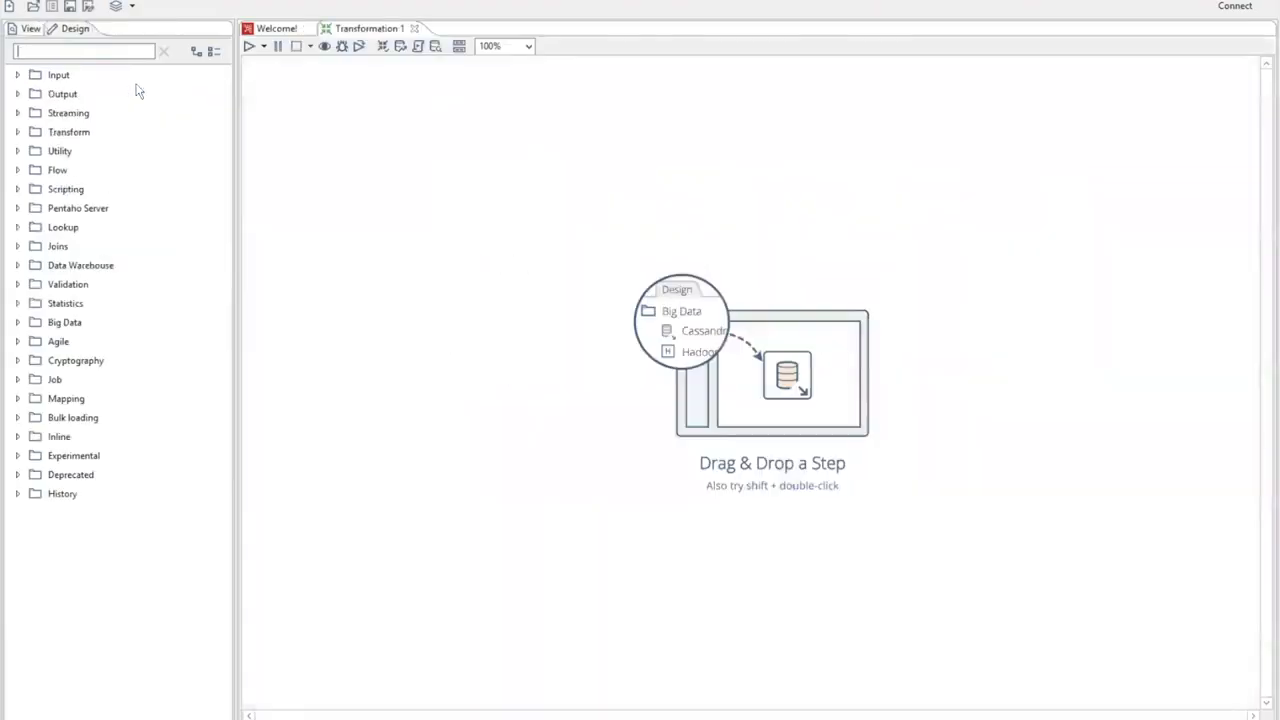
{"action": "left_click", "coordinate": [19, 76]}
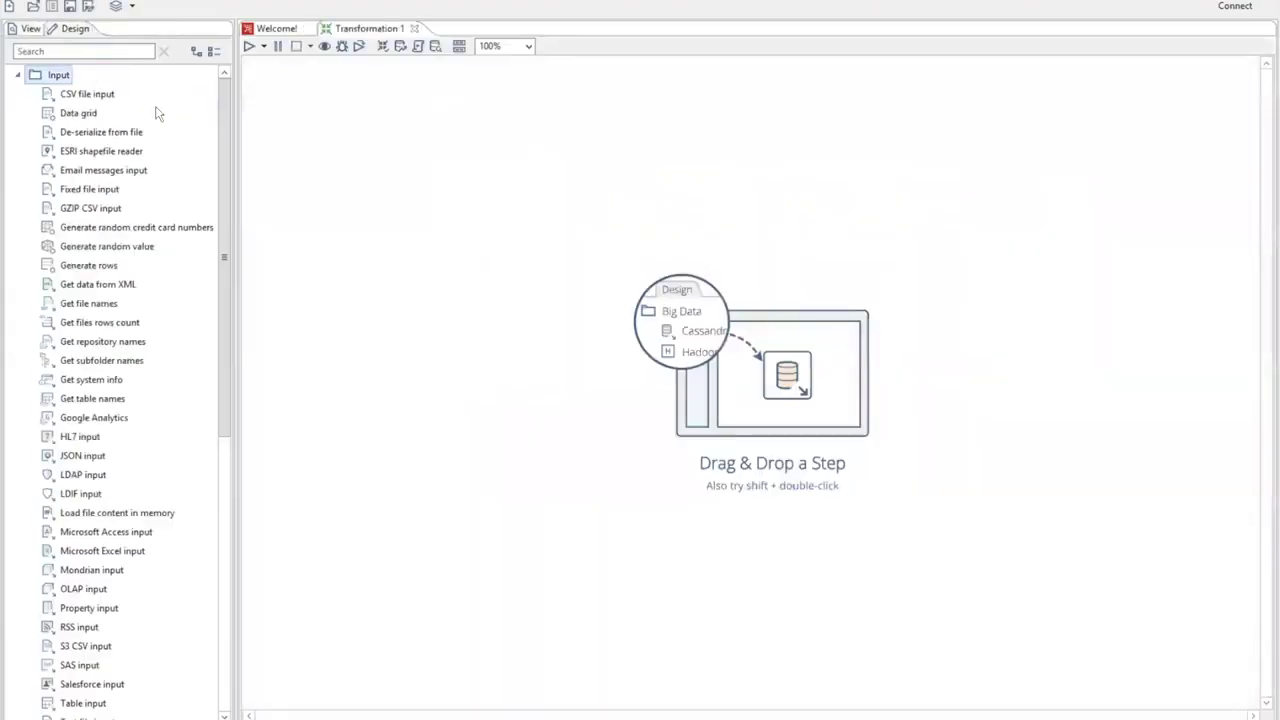
{"action": "left_click", "coordinate": [86, 97]}
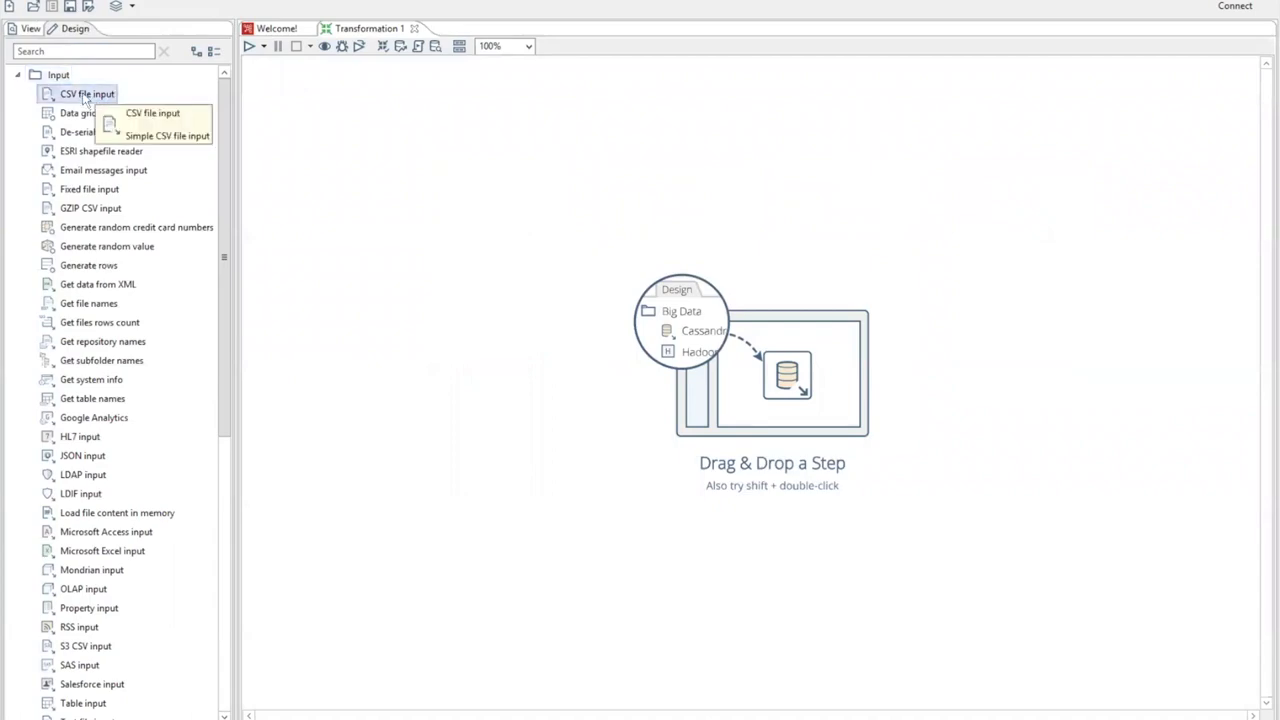
{"action": "left_click_drag", "start_coordinate": [86, 97], "coordinate": [413, 240]}
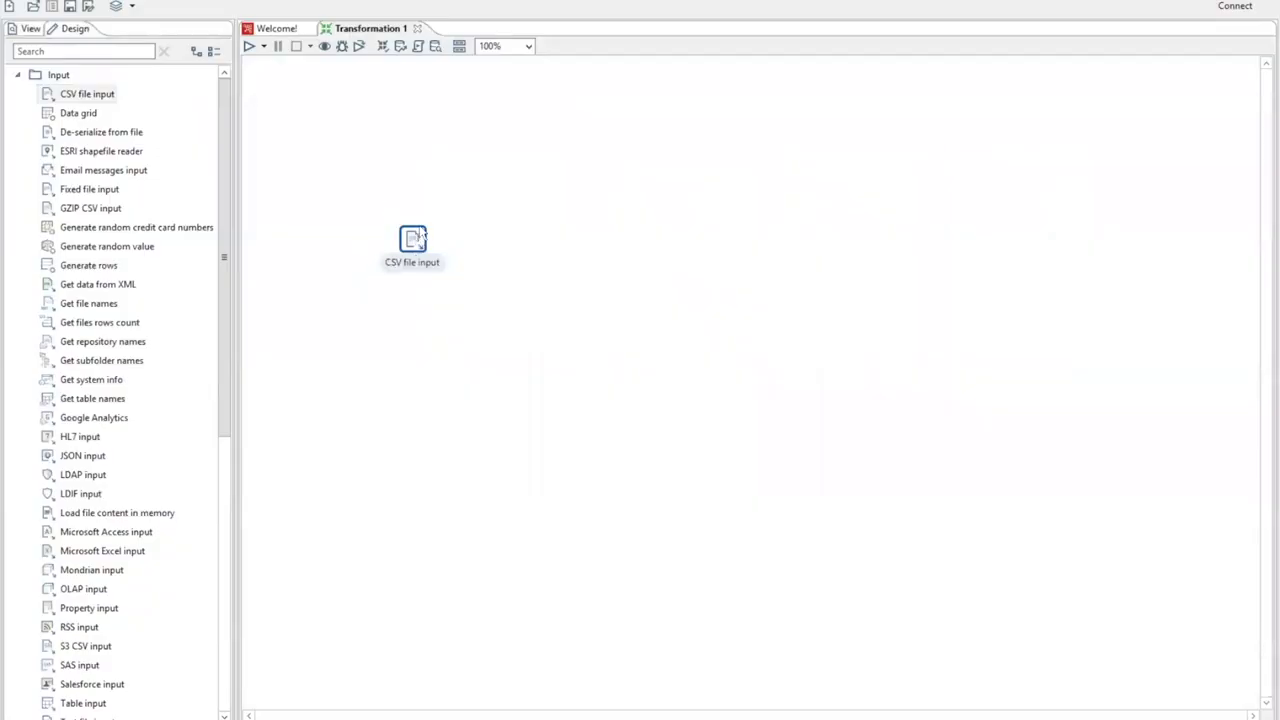
{"action": "right_click", "coordinate": [418, 244]}
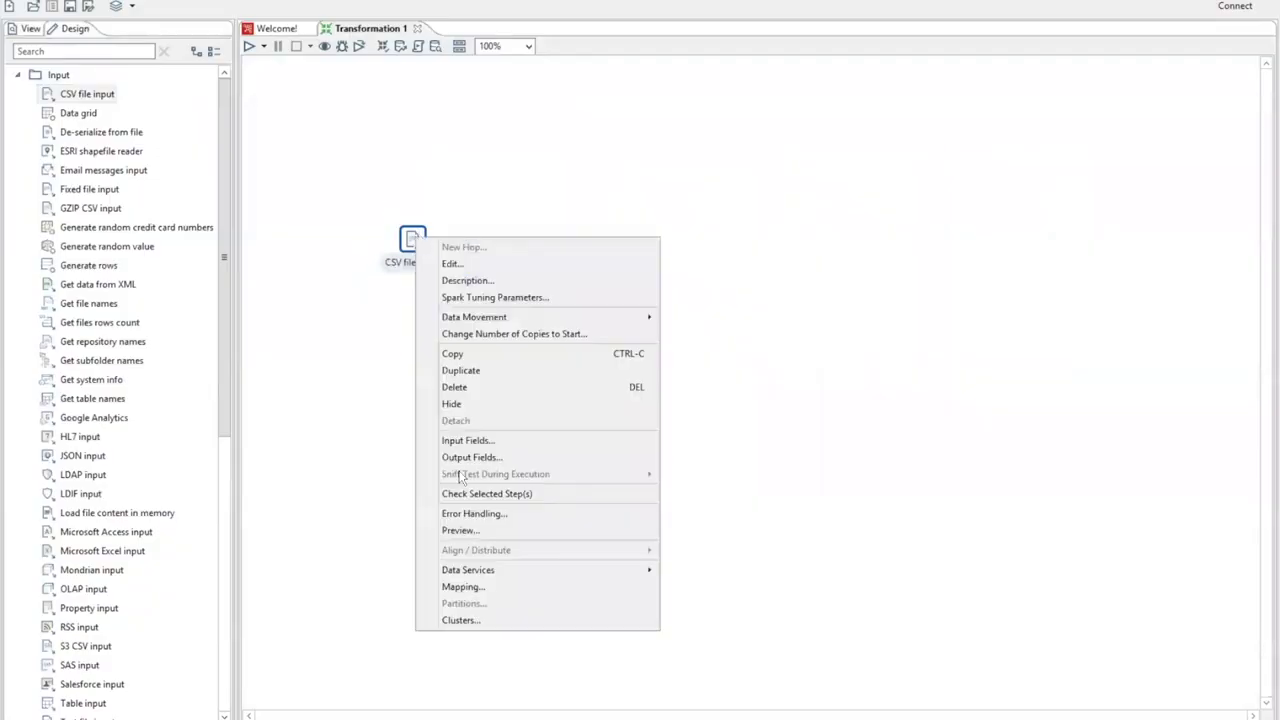
{"action": "left_click", "coordinate": [478, 390]}
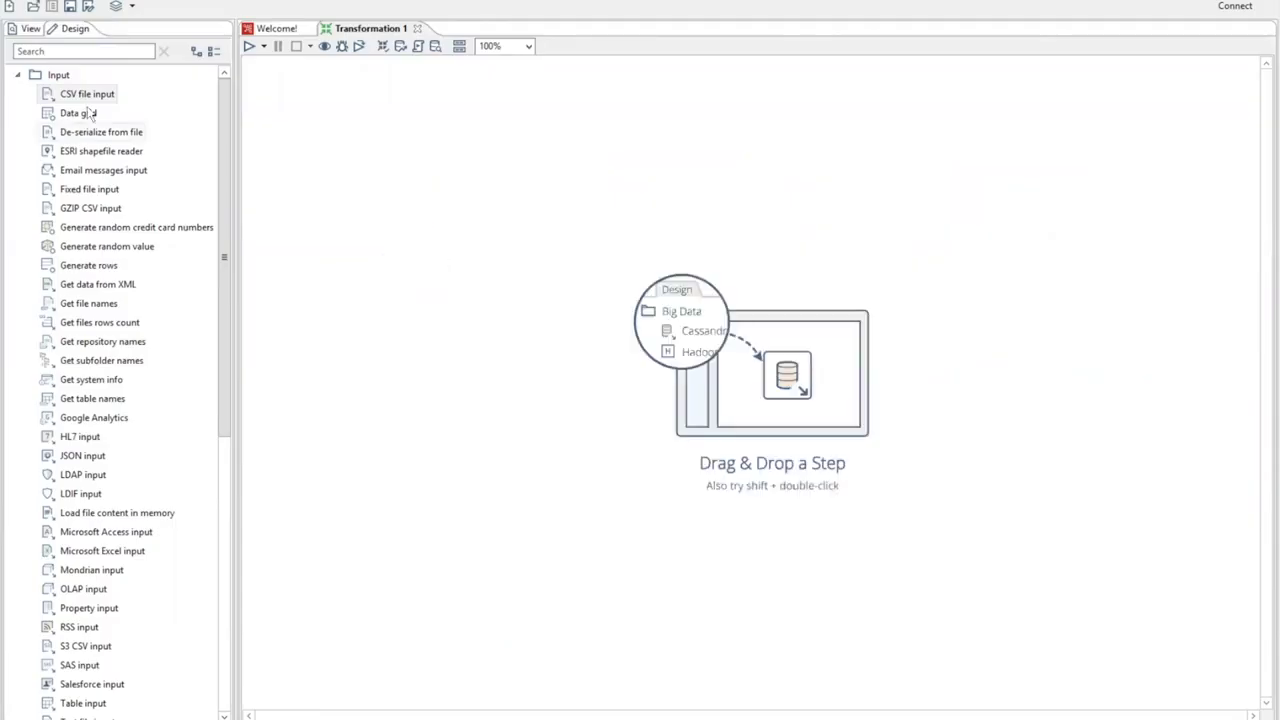
Add a CSV file input step to the transformation canvas and collapse the Input category
{"action": "double_click", "coordinate": [86, 96]}
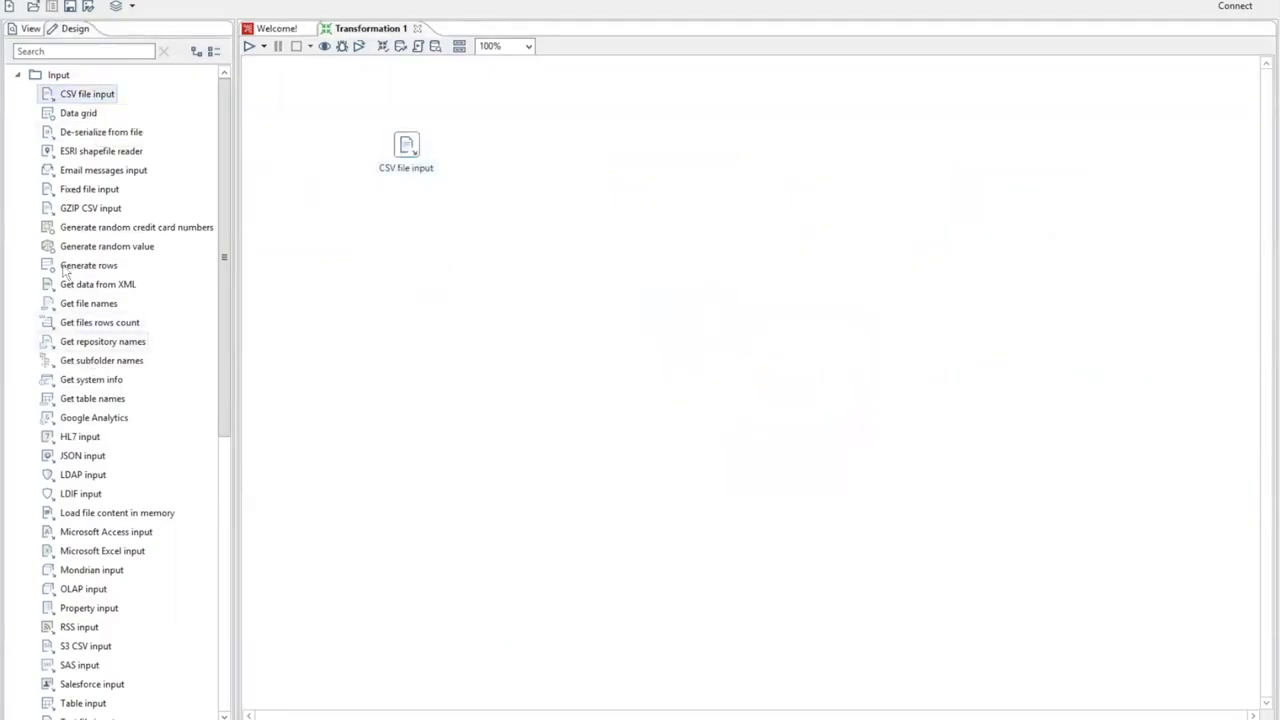
{"action": "left_click", "coordinate": [20, 80]}
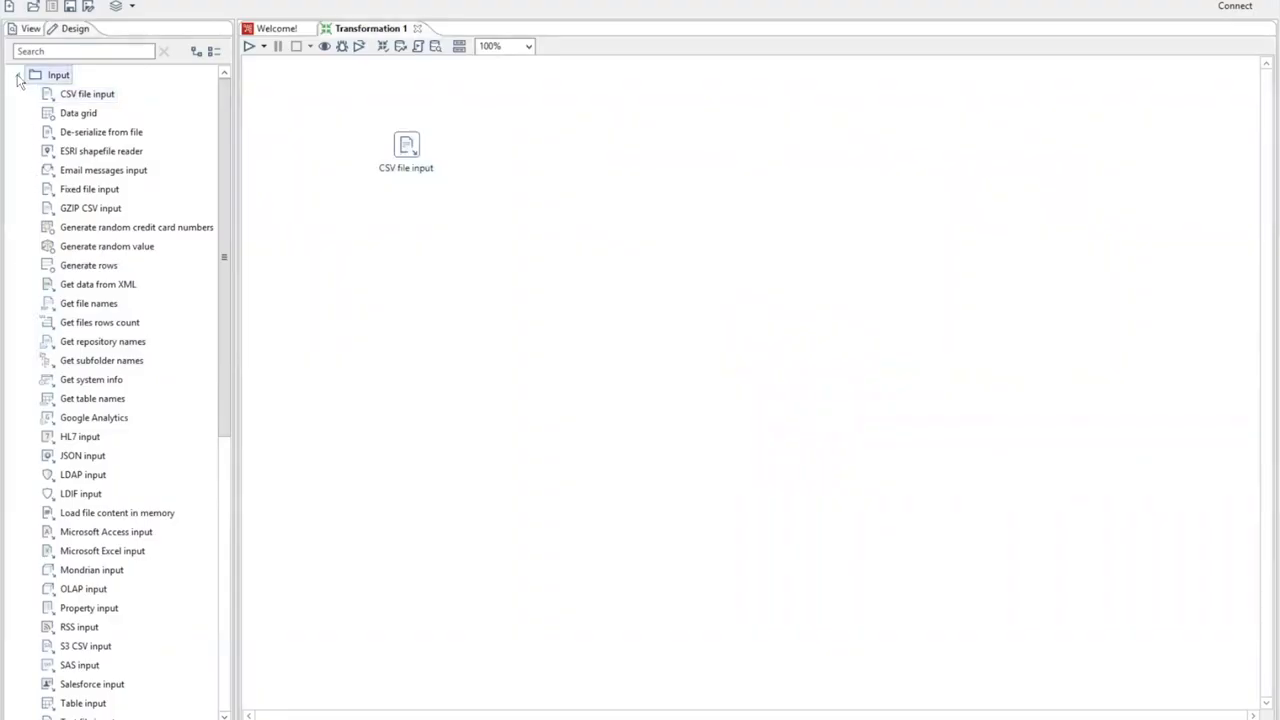
{"action": "left_click", "coordinate": [17, 76]}
Place an XML output step from the Output category on the canvas, beside the CSV file input step
{"action": "left_click", "coordinate": [17, 94]}
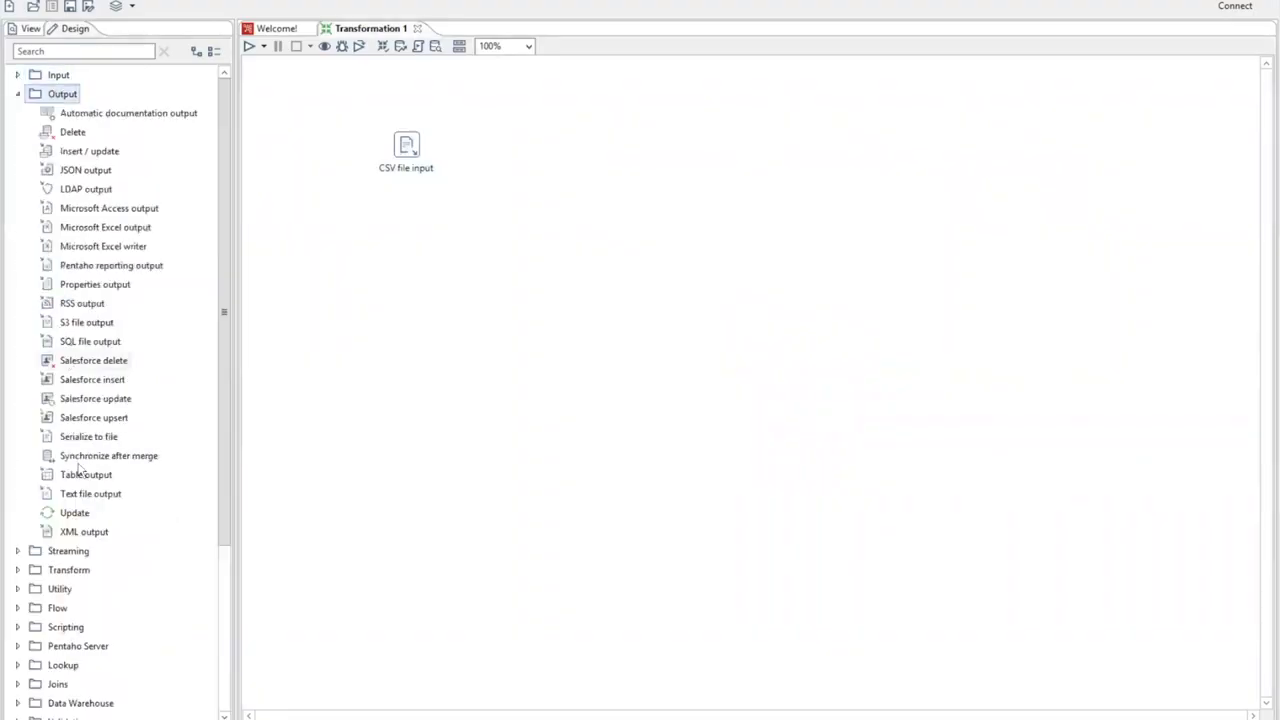
{"action": "left_click", "coordinate": [95, 534]}
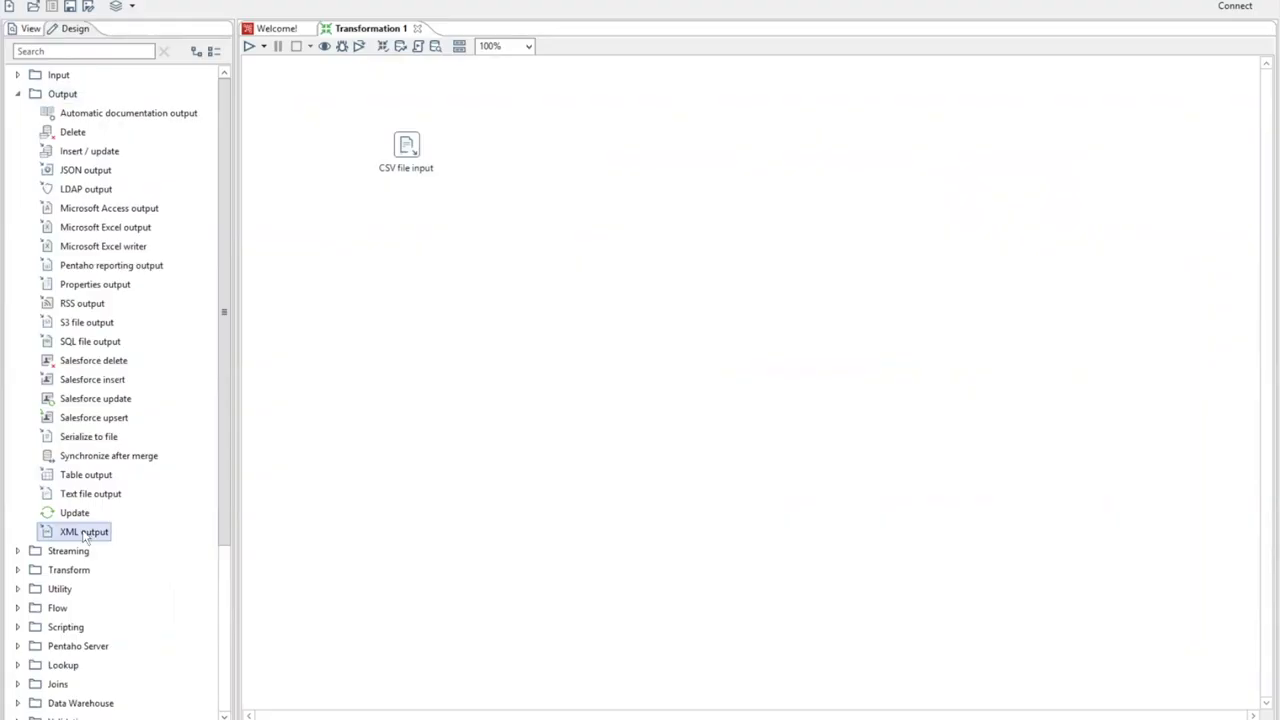
{"action": "left_click_drag", "start_coordinate": [85, 535], "coordinate": [583, 150]}
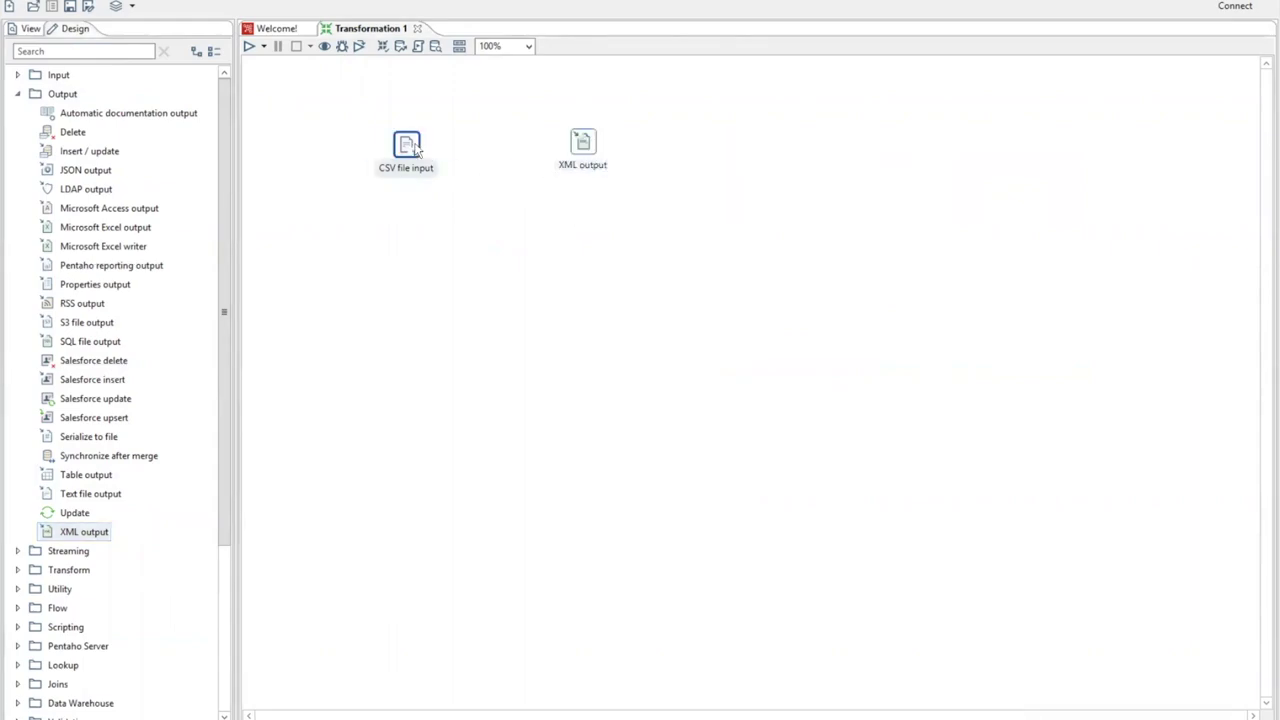
Connect the CSV file input step to the XML output step with a hop
{"action": "mouse_move", "coordinate": [417, 147]}
{"action": "left_click_drag", "start_coordinate": [427, 195], "coordinate": [580, 150]}
{"action": "left_click", "coordinate": [594, 154]}
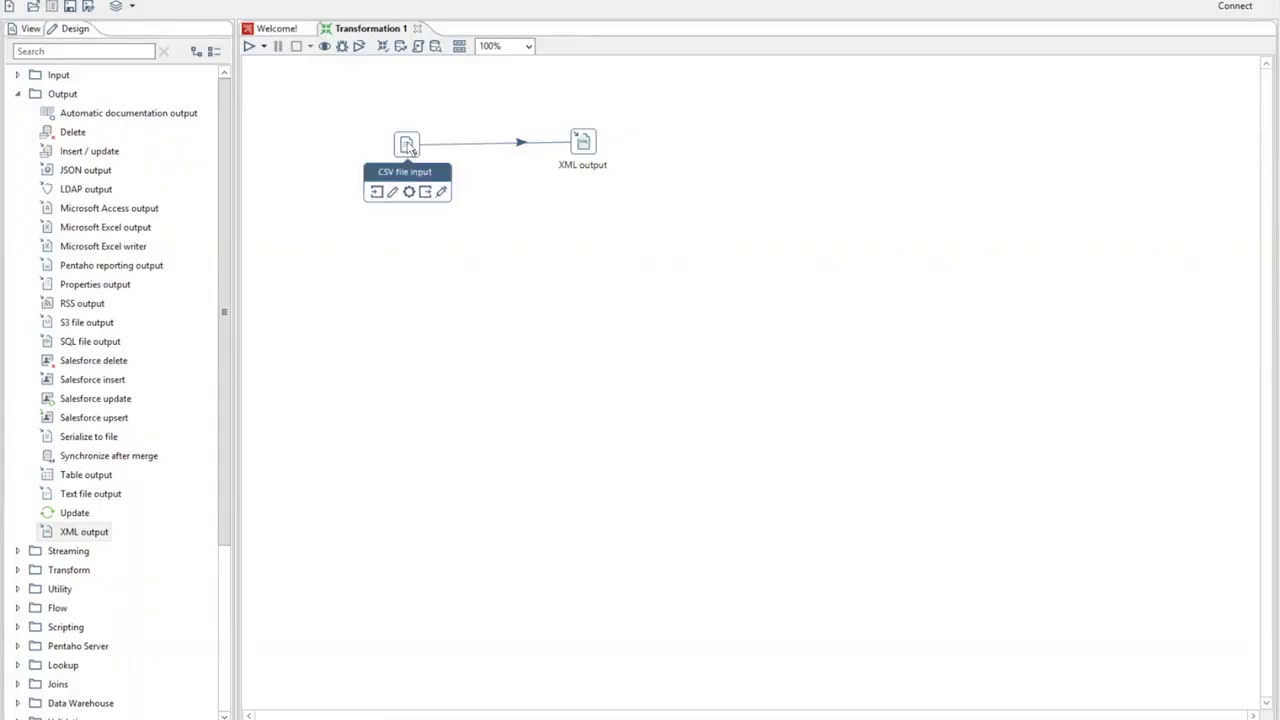
Open the CSV file input step's settings and rename the step "CSV daftar film netflix"
{"action": "double_click", "coordinate": [408, 146]}
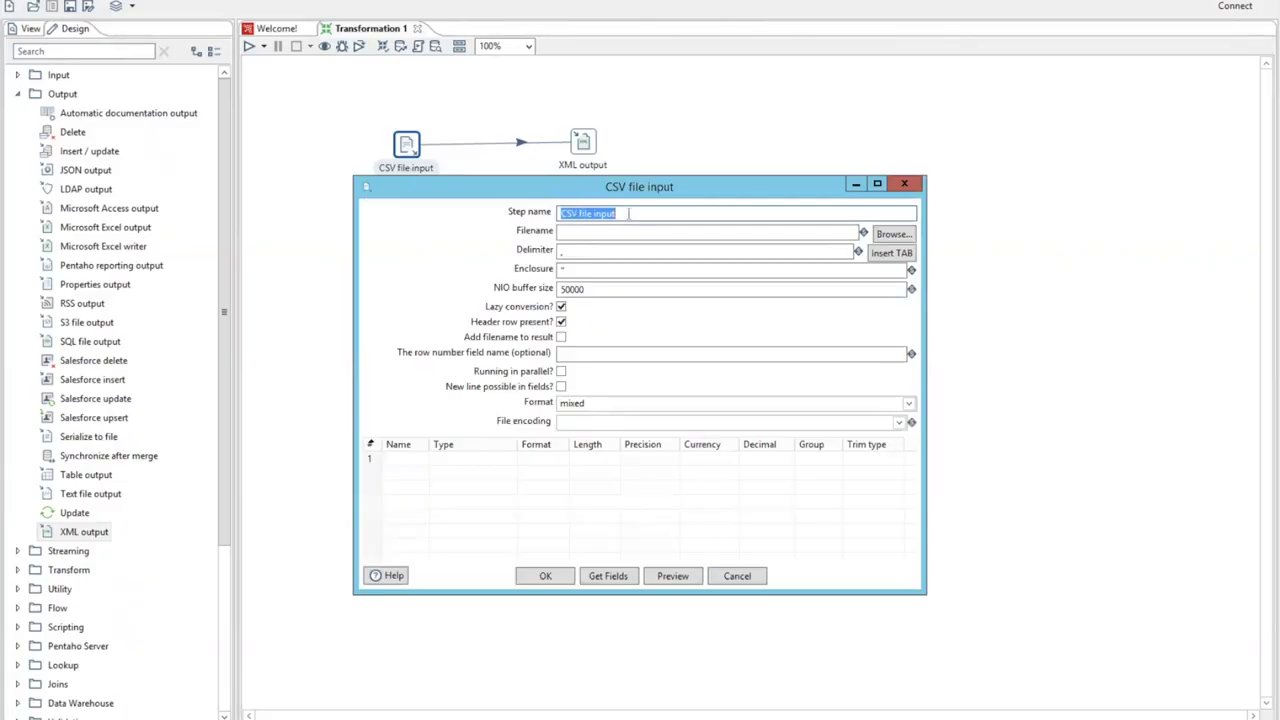
{"action": "left_click", "coordinate": [629, 213]}
{"action": "key", "text": "BackSpace"}
{"action": "type", "text": "daftar film netflix"}
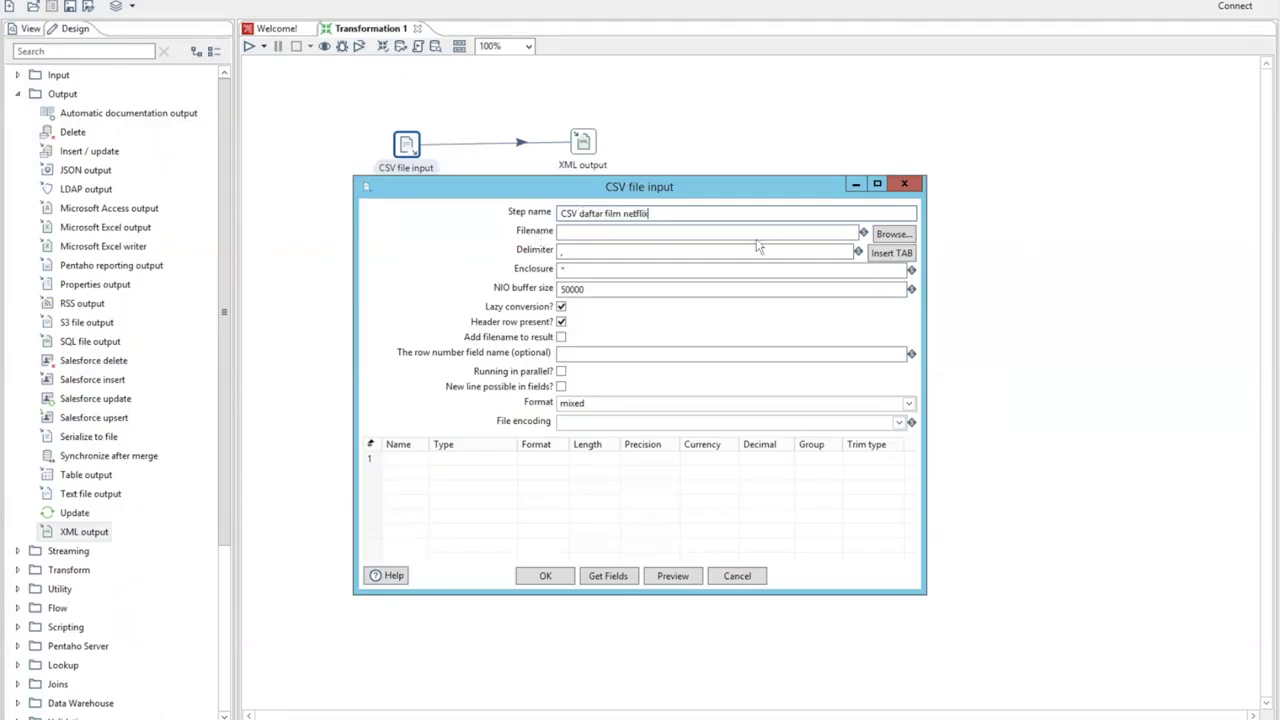
Set the CSV step's source file to C:\data-integration\Latihan\Input\netflix_titles.csv
{"action": "left_click", "coordinate": [895, 236]}
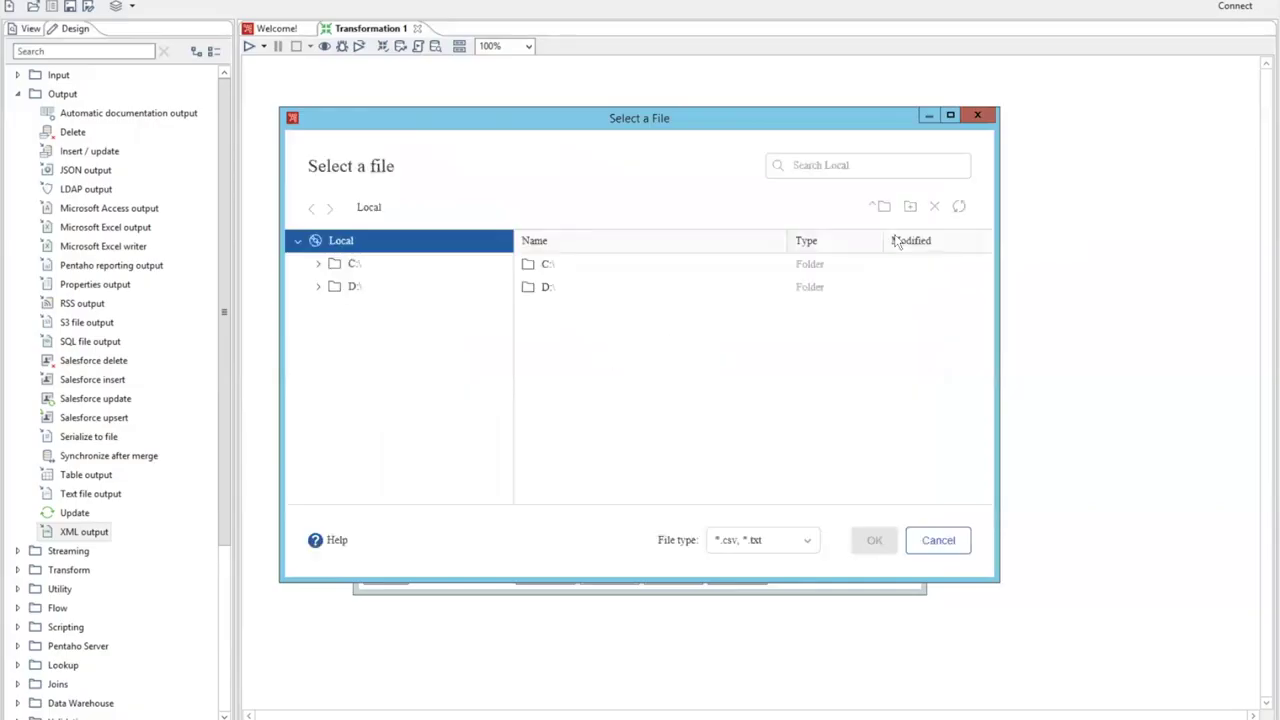
{"action": "double_click", "coordinate": [557, 267]}
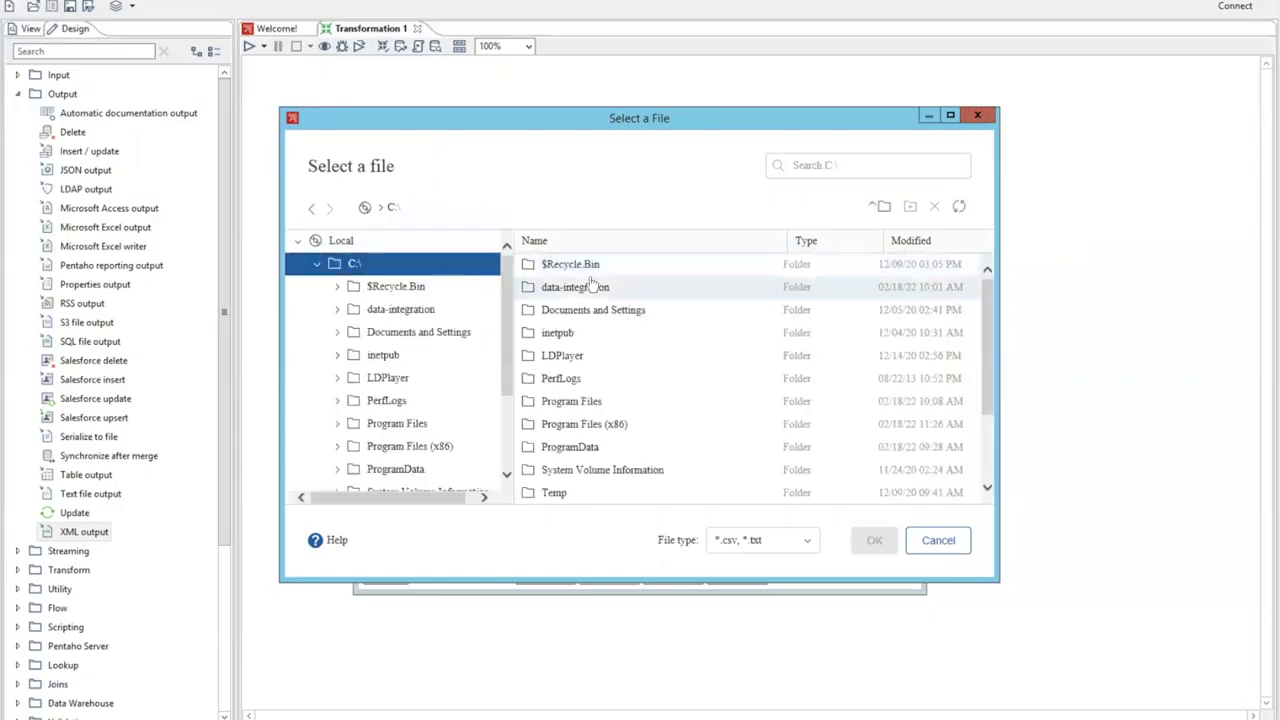
{"action": "double_click", "coordinate": [592, 290]}
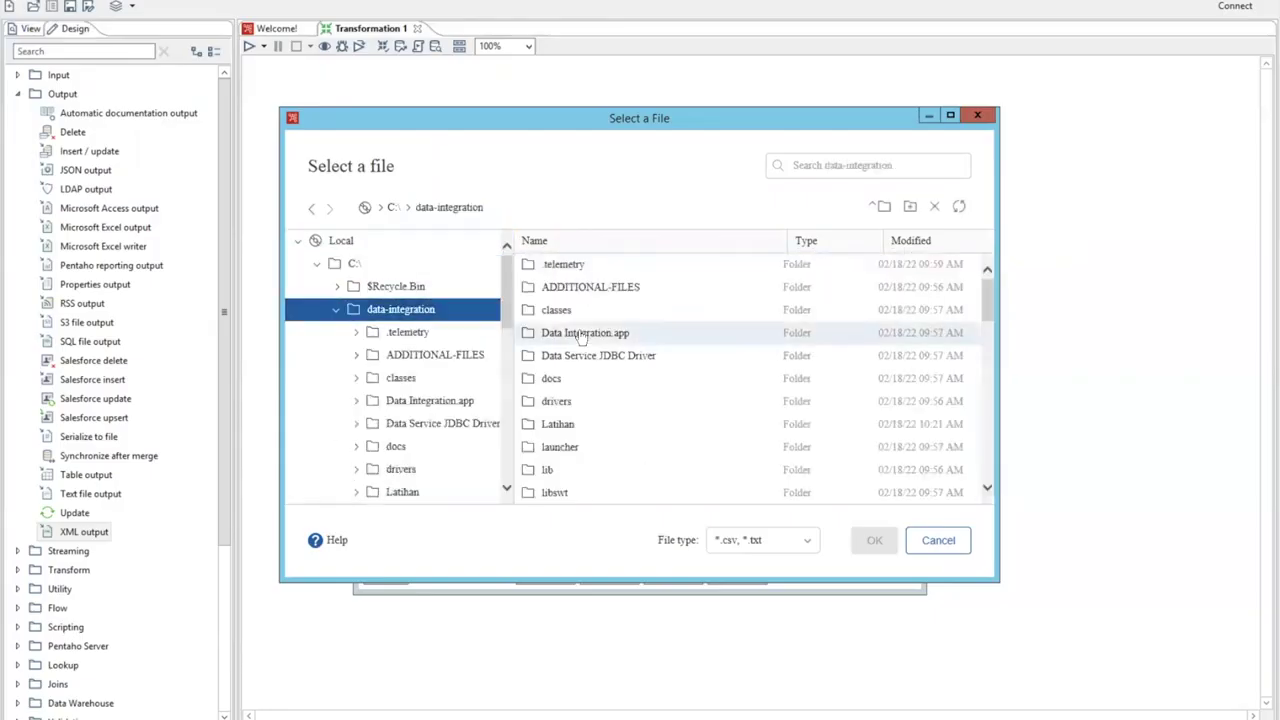
{"action": "double_click", "coordinate": [578, 424]}
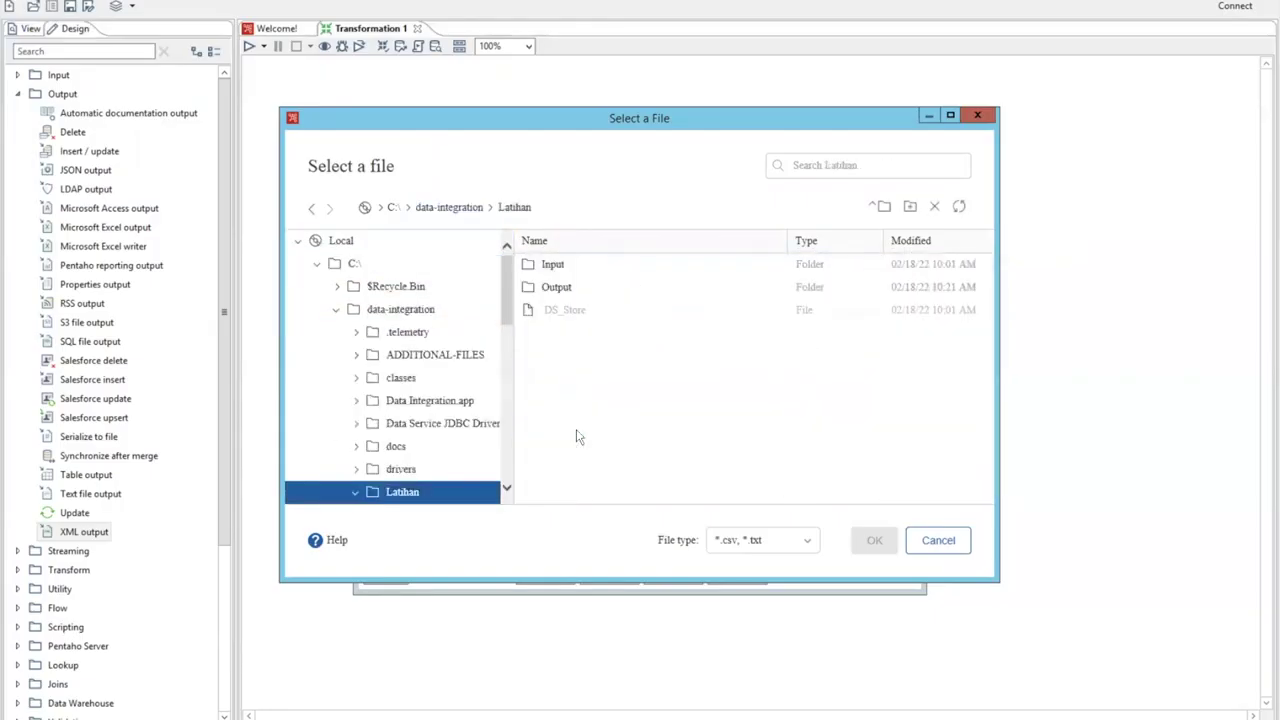
{"action": "double_click", "coordinate": [572, 266]}
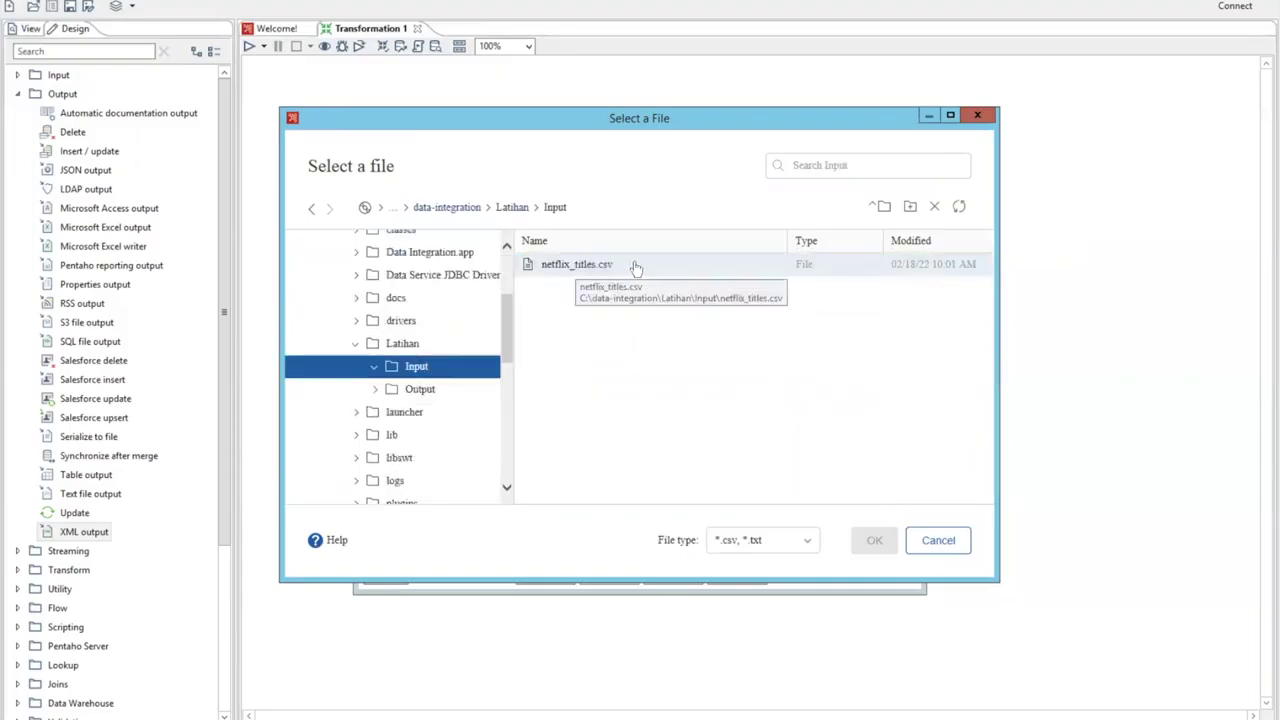
{"action": "double_click", "coordinate": [585, 266]}
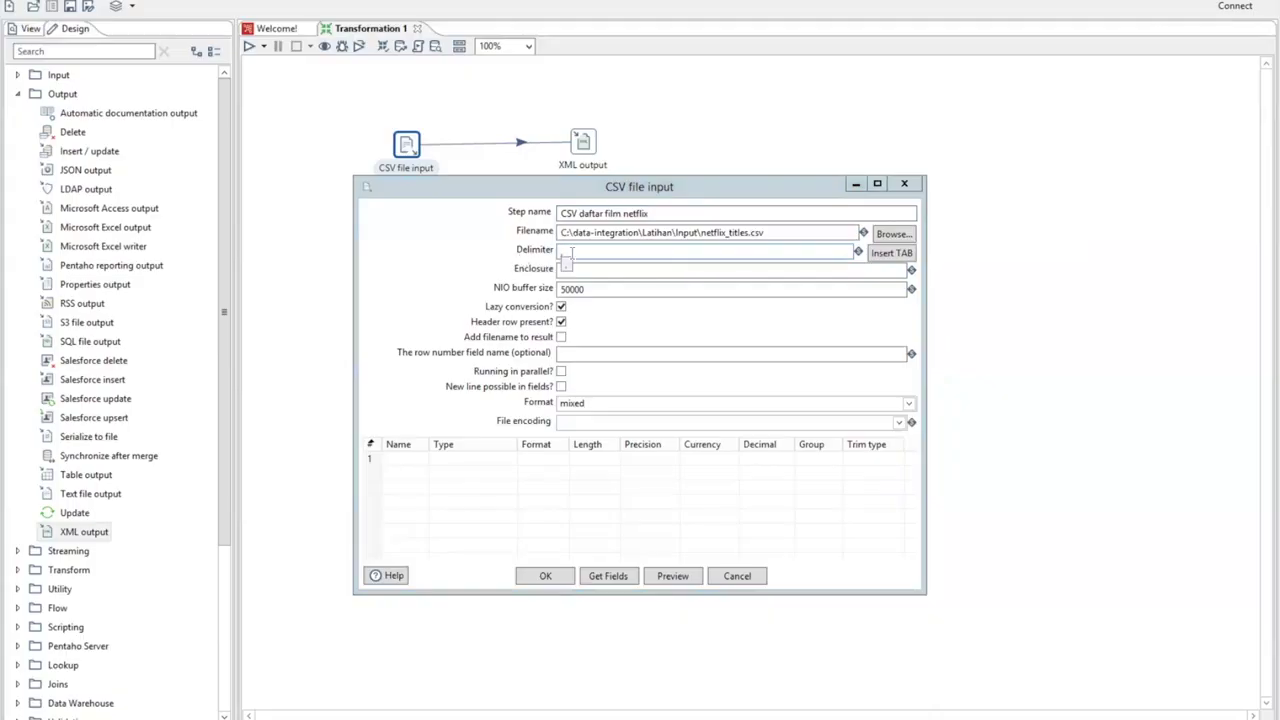
Switch to File Explorer, open netflix_titles.csv from the Latihan Input folder in Notepad and check which delimiter separates its header fields
{"action": "left_click", "coordinate": [571, 252]}
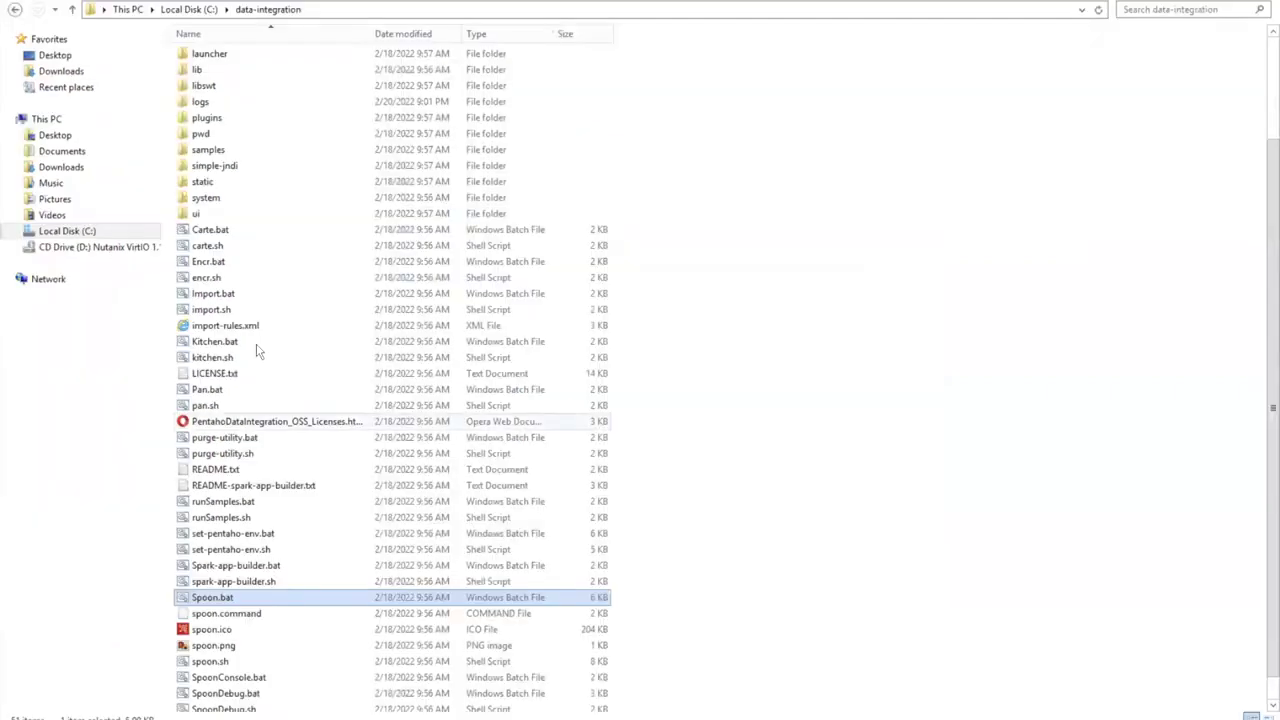
{"action": "scroll", "coordinate": [296, 280], "scroll_direction": "up", "scroll_amount": 3}
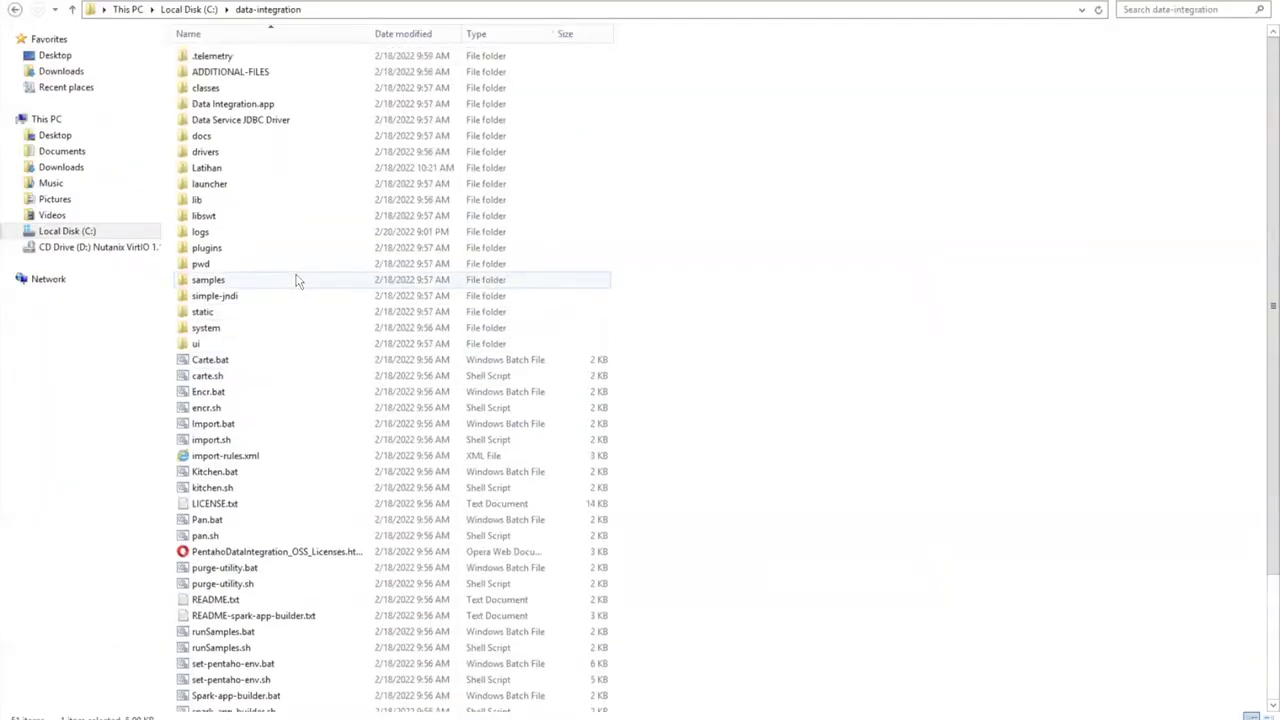
{"action": "double_click", "coordinate": [228, 168]}
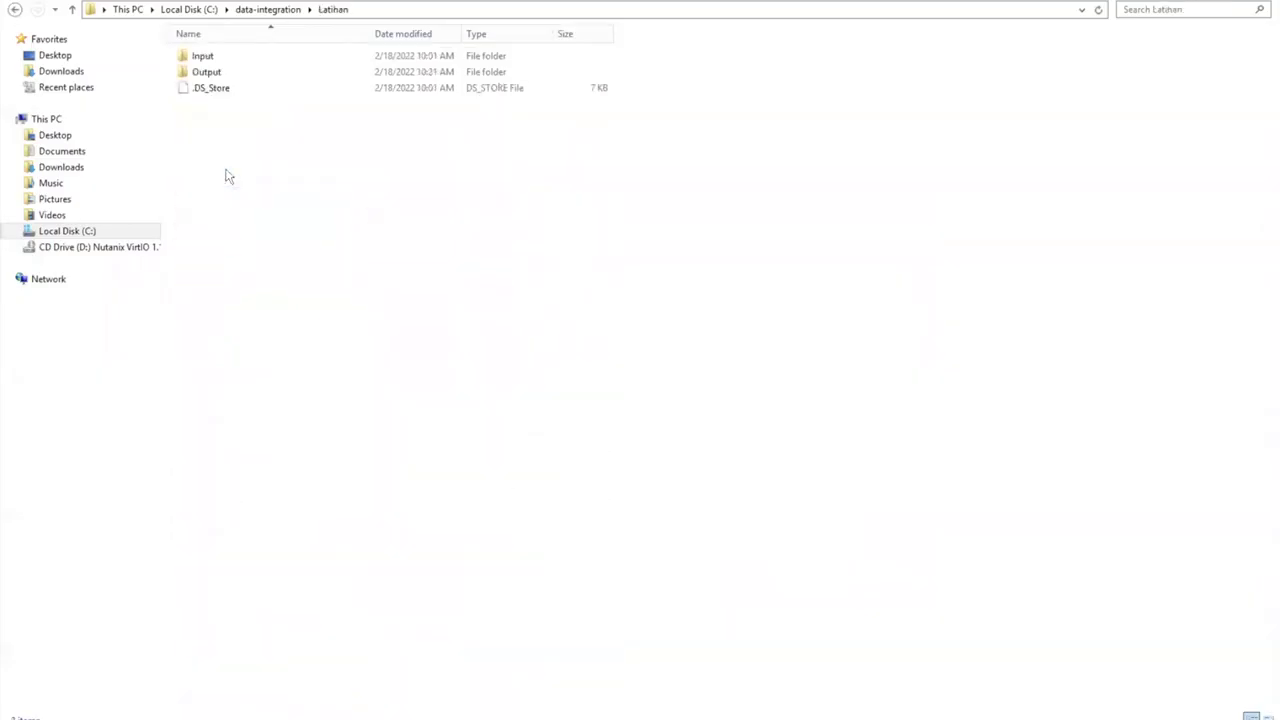
{"action": "double_click", "coordinate": [222, 60]}
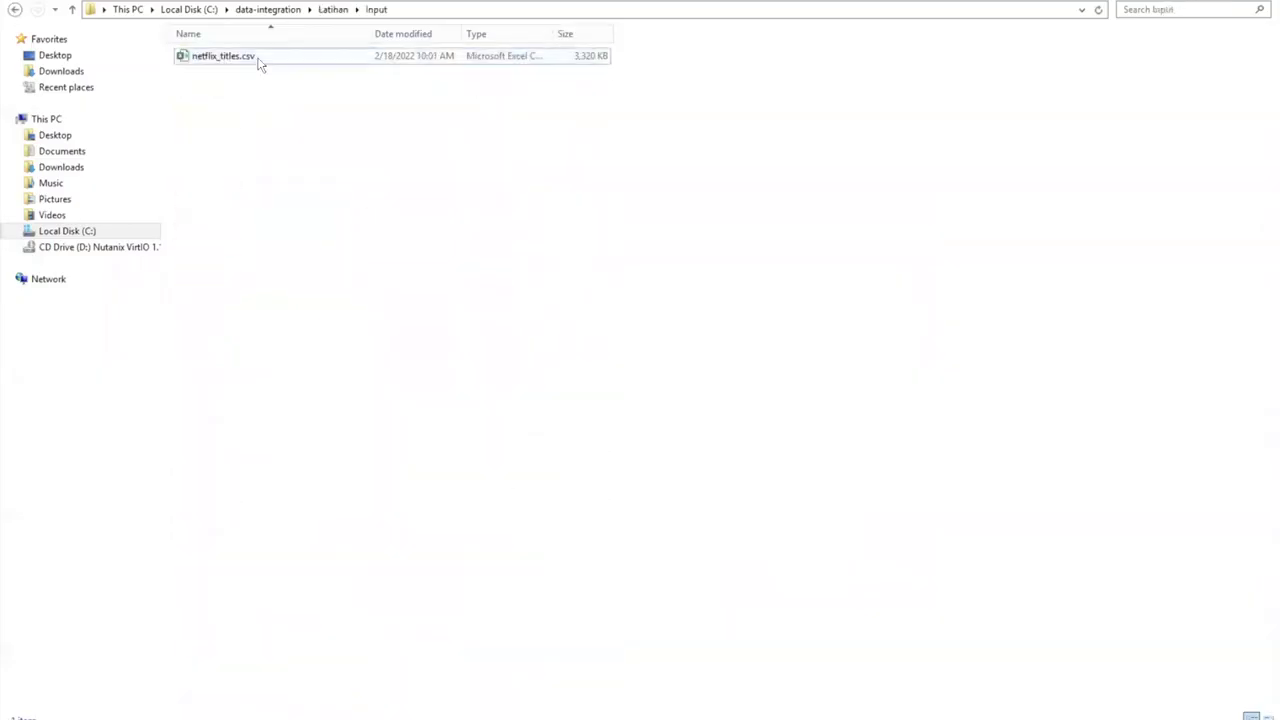
{"action": "right_click", "coordinate": [259, 63]}
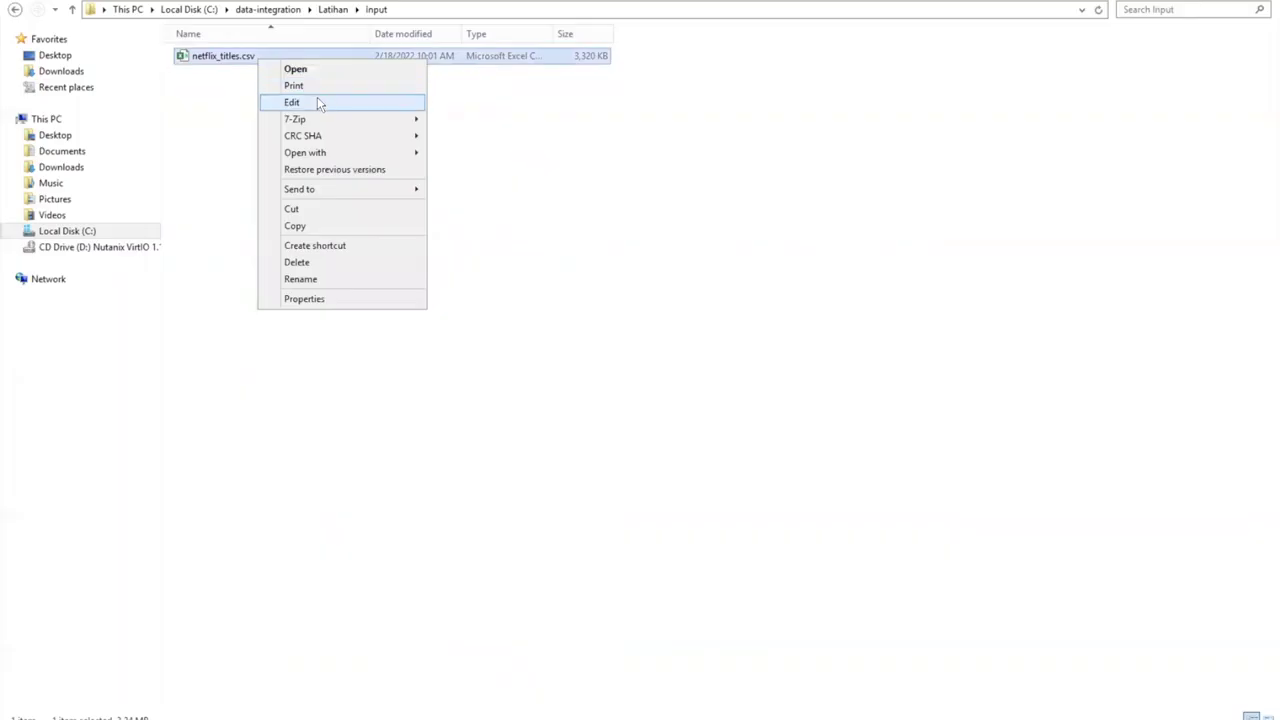
{"action": "left_click", "coordinate": [317, 101]}
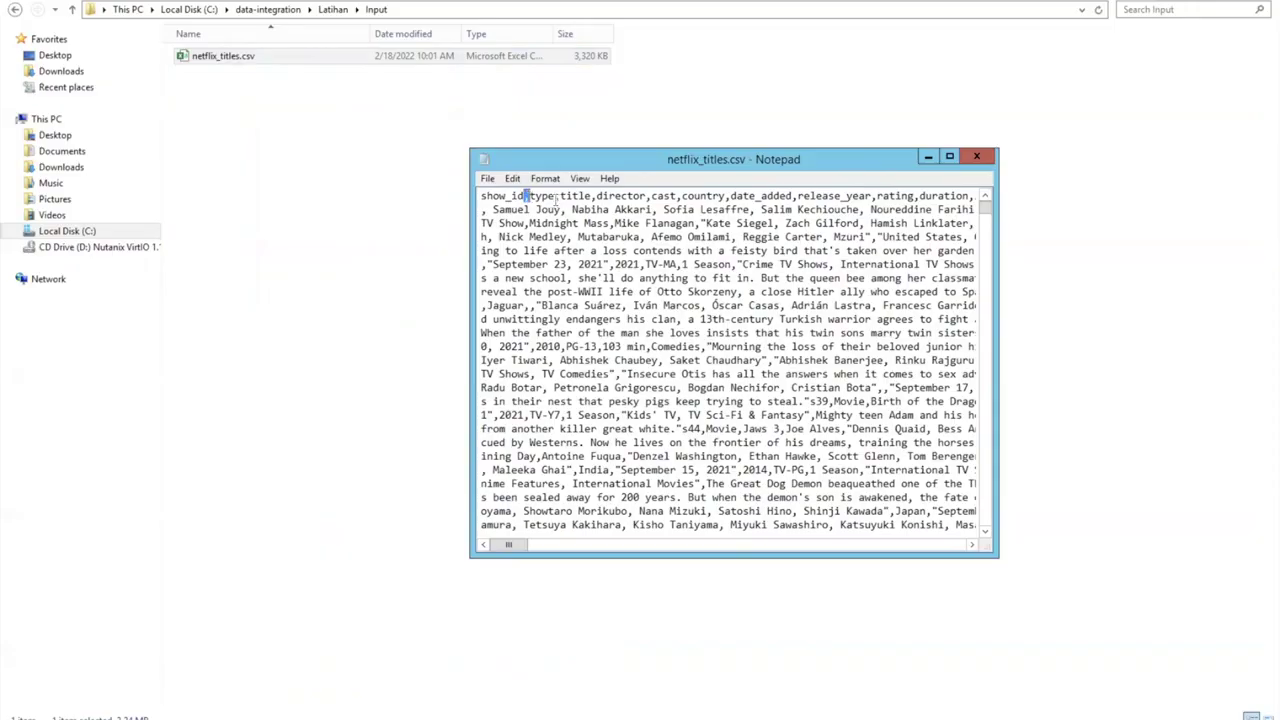
{"action": "double_click", "coordinate": [557, 197]}
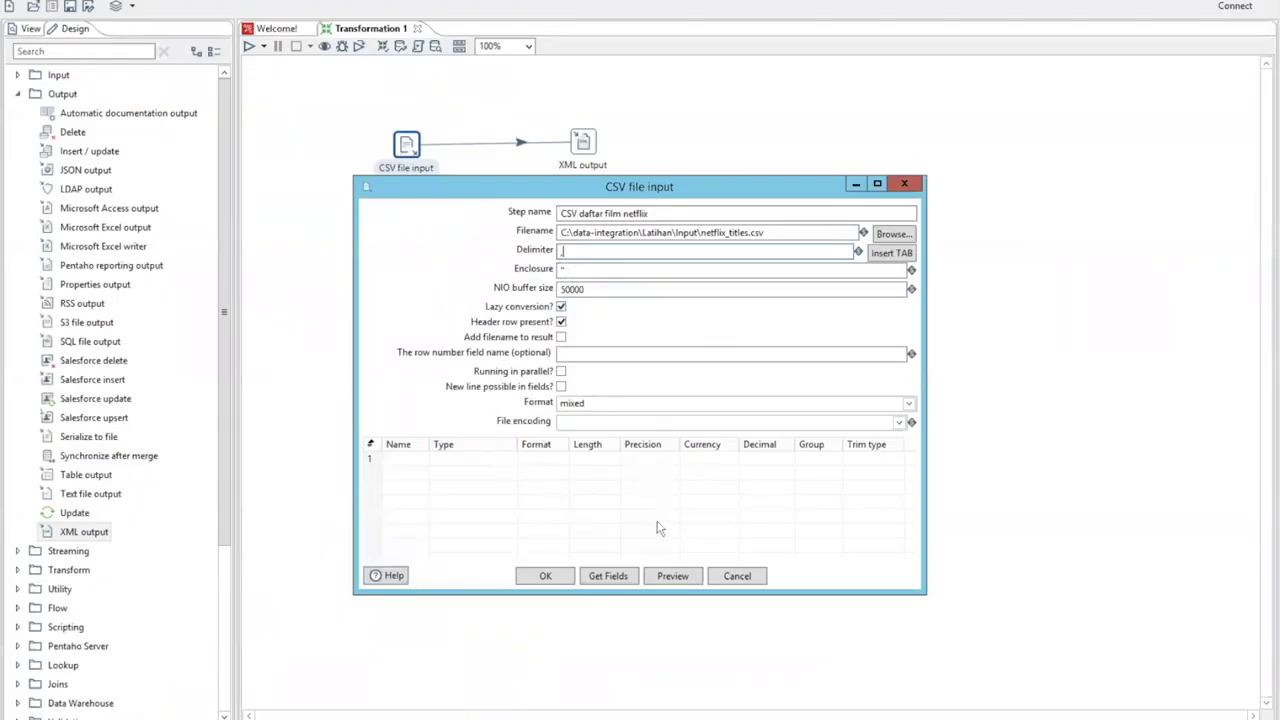
Load the field definitions from netflix_titles.csv into the CSV step and enlarge the dialog to show all fields
{"action": "left_click", "coordinate": [620, 577]}
{"action": "left_click", "coordinate": [678, 435]}
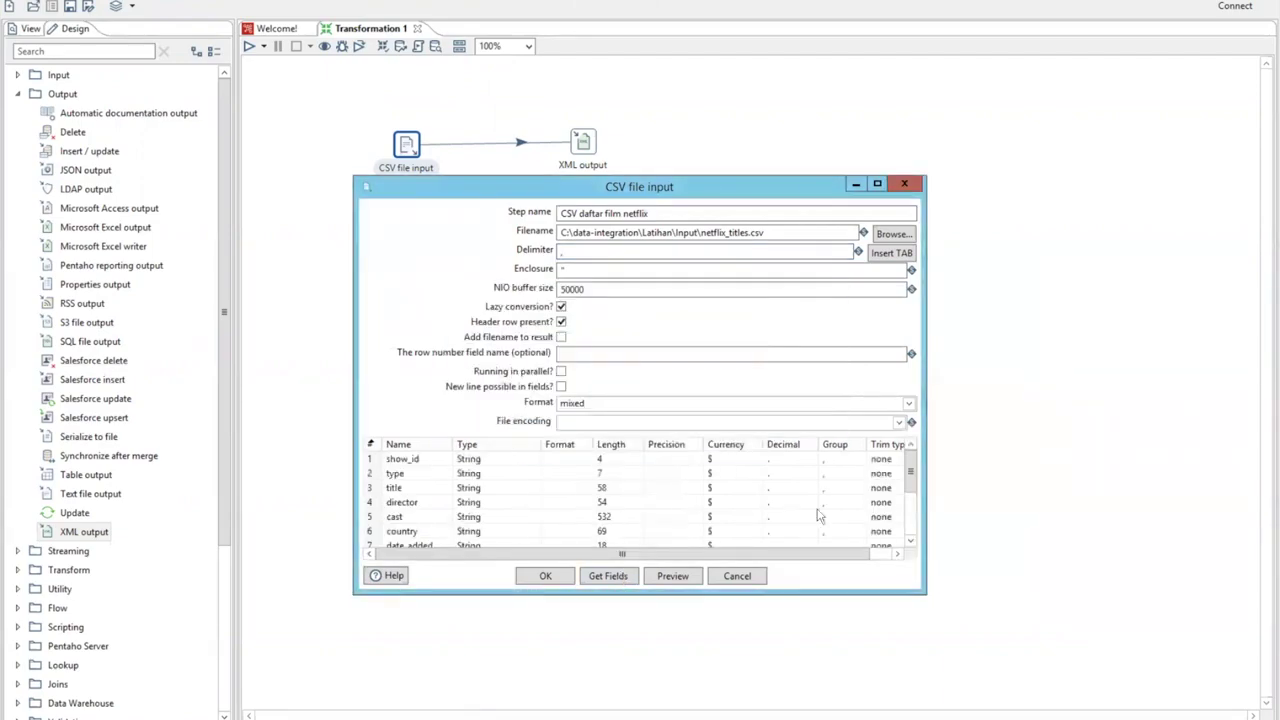
{"action": "left_click_drag", "start_coordinate": [913, 618], "coordinate": [910, 676]}
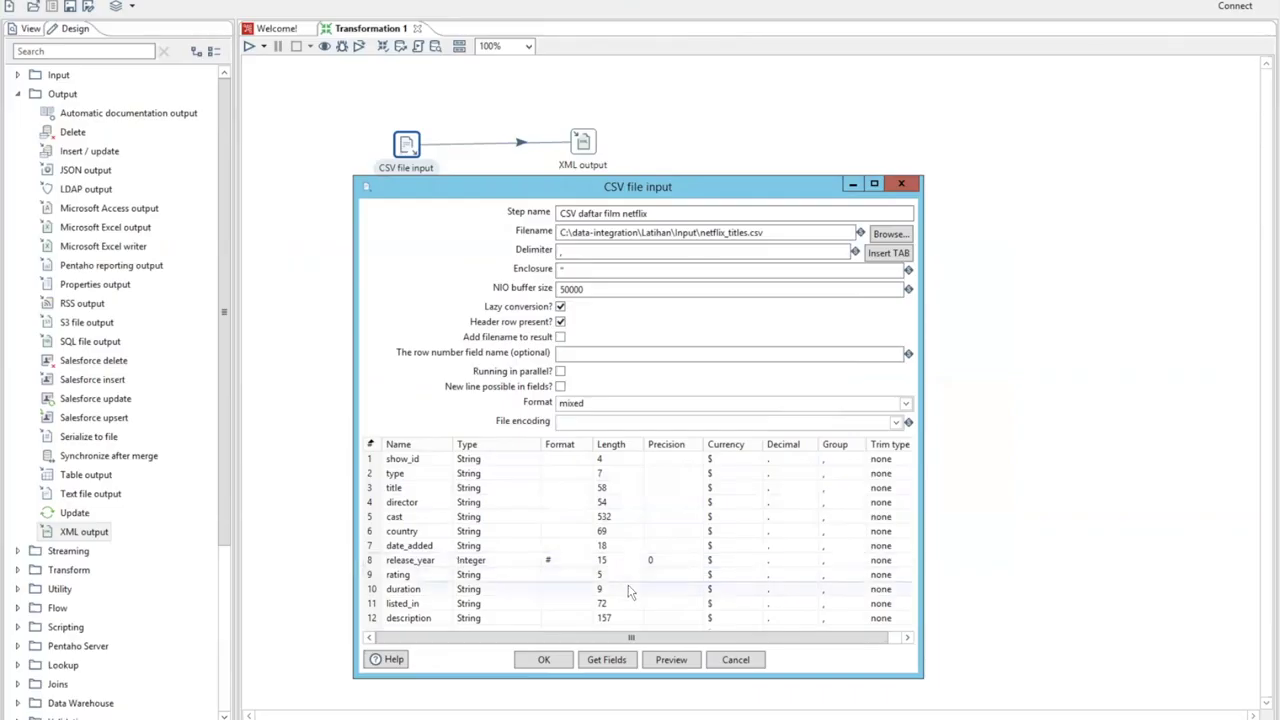
Preview 1000 rows of the CSV data, browse through them and accept the CSV step's settings
{"action": "left_click", "coordinate": [671, 660]}
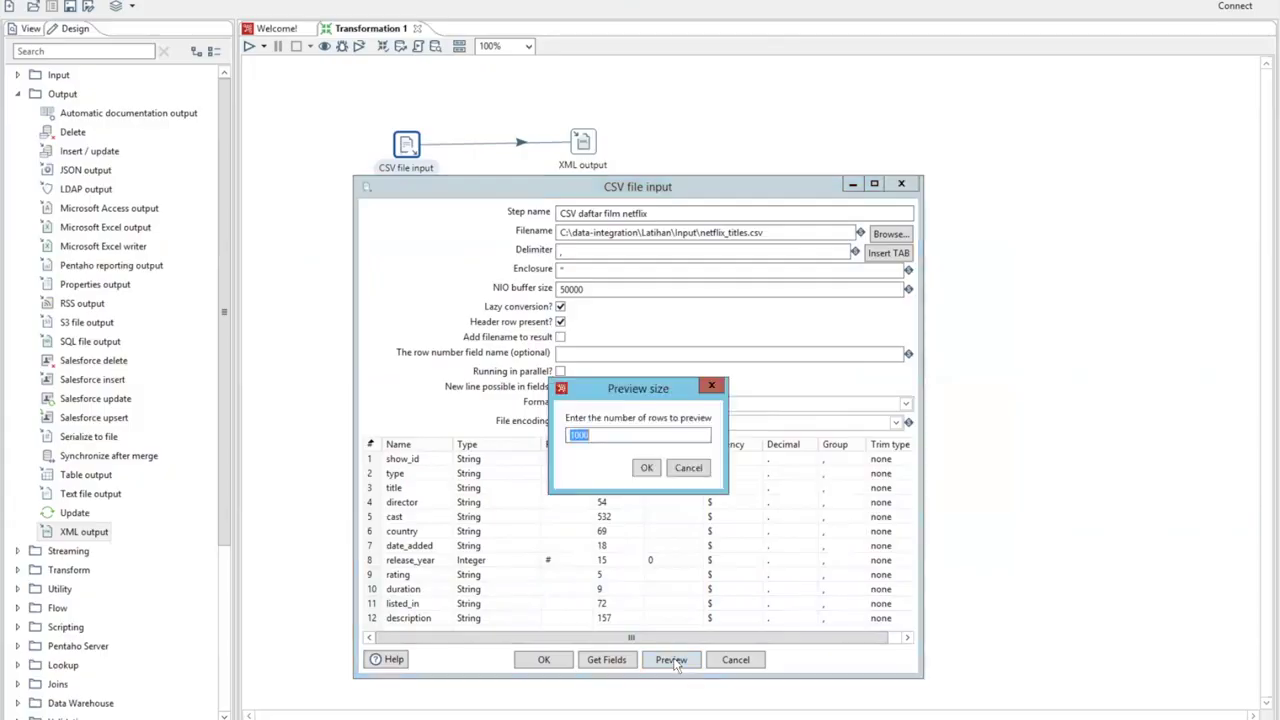
{"action": "left_click", "coordinate": [646, 468]}
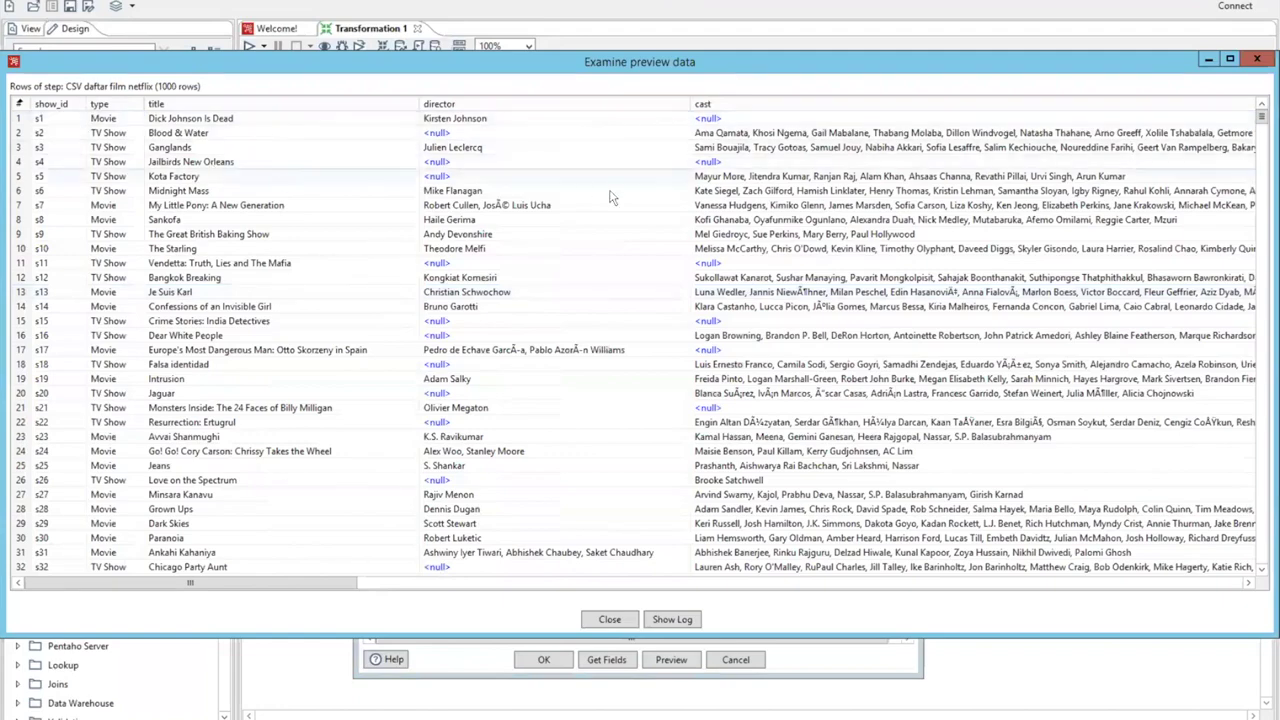
{"action": "left_click_drag", "start_coordinate": [1263, 120], "coordinate": [1264, 158]}
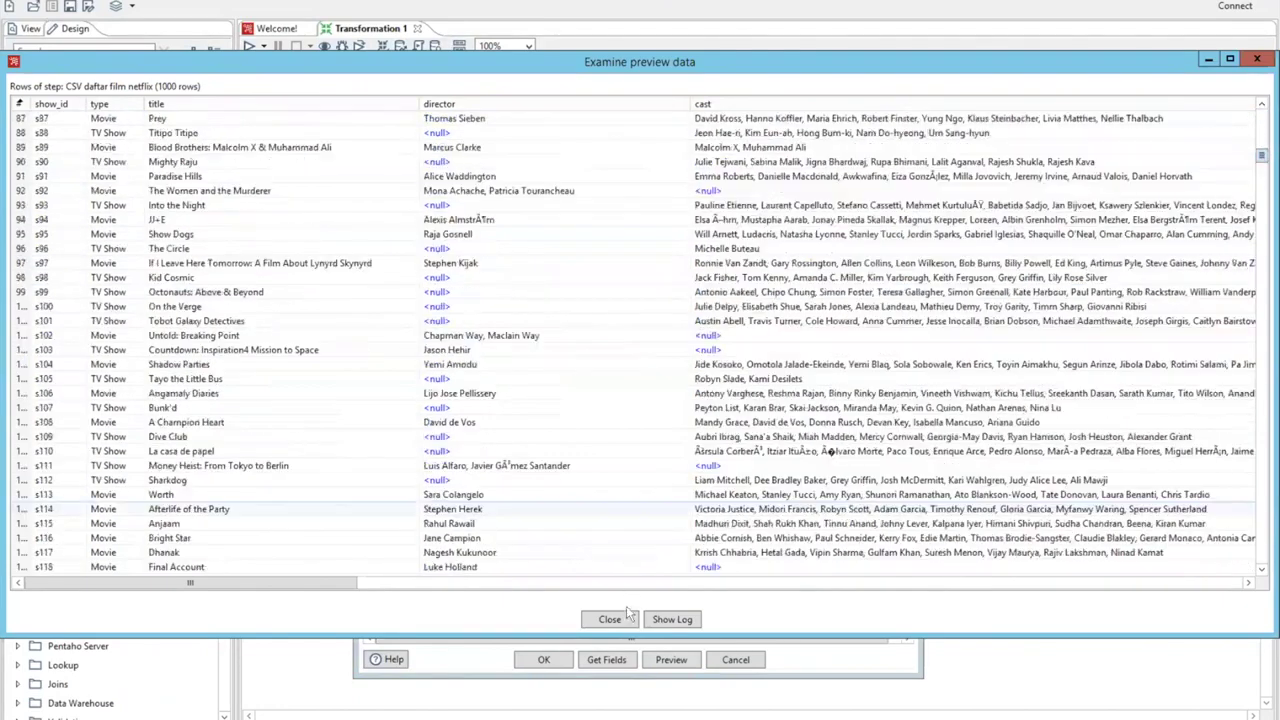
{"action": "left_click", "coordinate": [614, 620]}
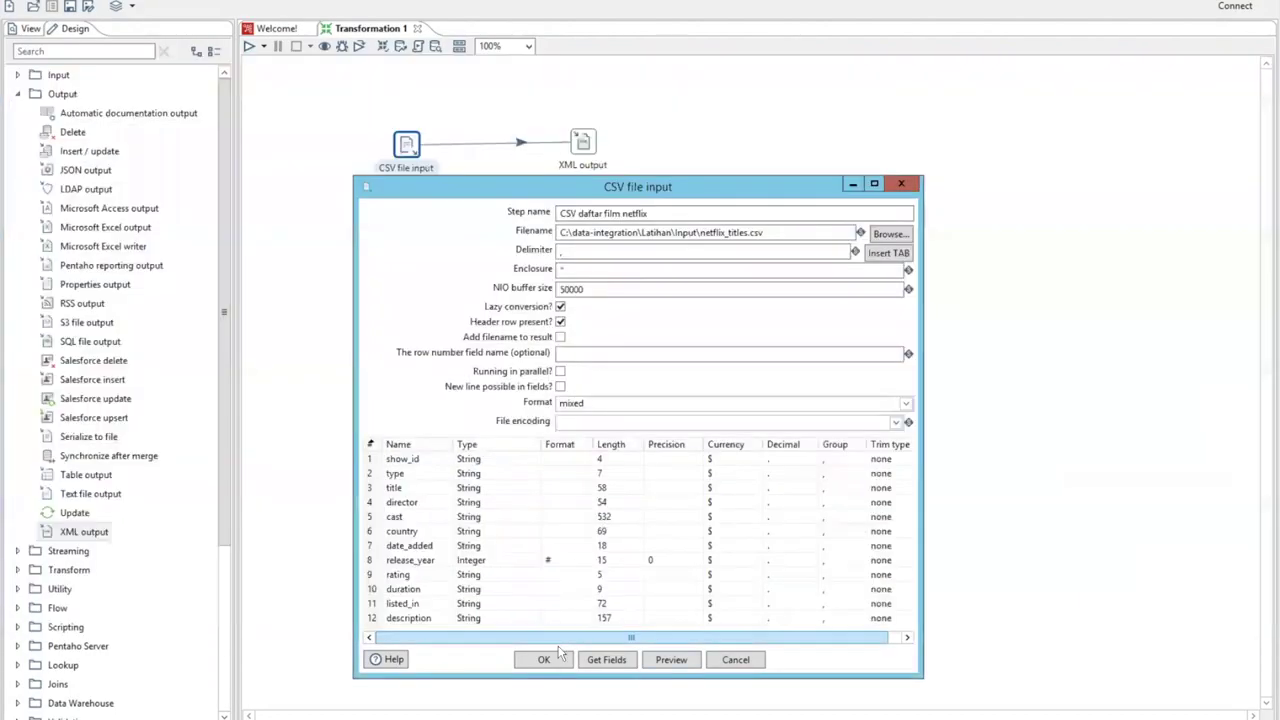
{"action": "left_click", "coordinate": [546, 664]}
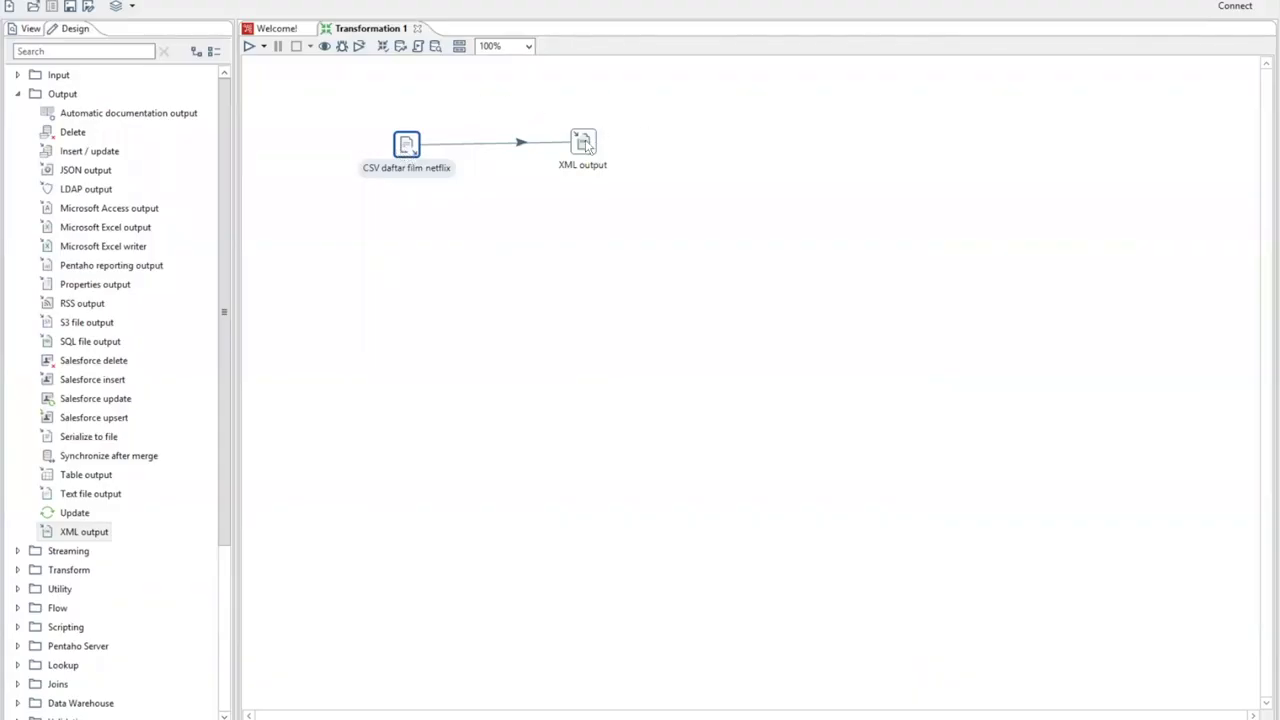
Open the XML output step's settings and rename the step as XML daftar film netflix
{"action": "mouse_move", "coordinate": [586, 146]}
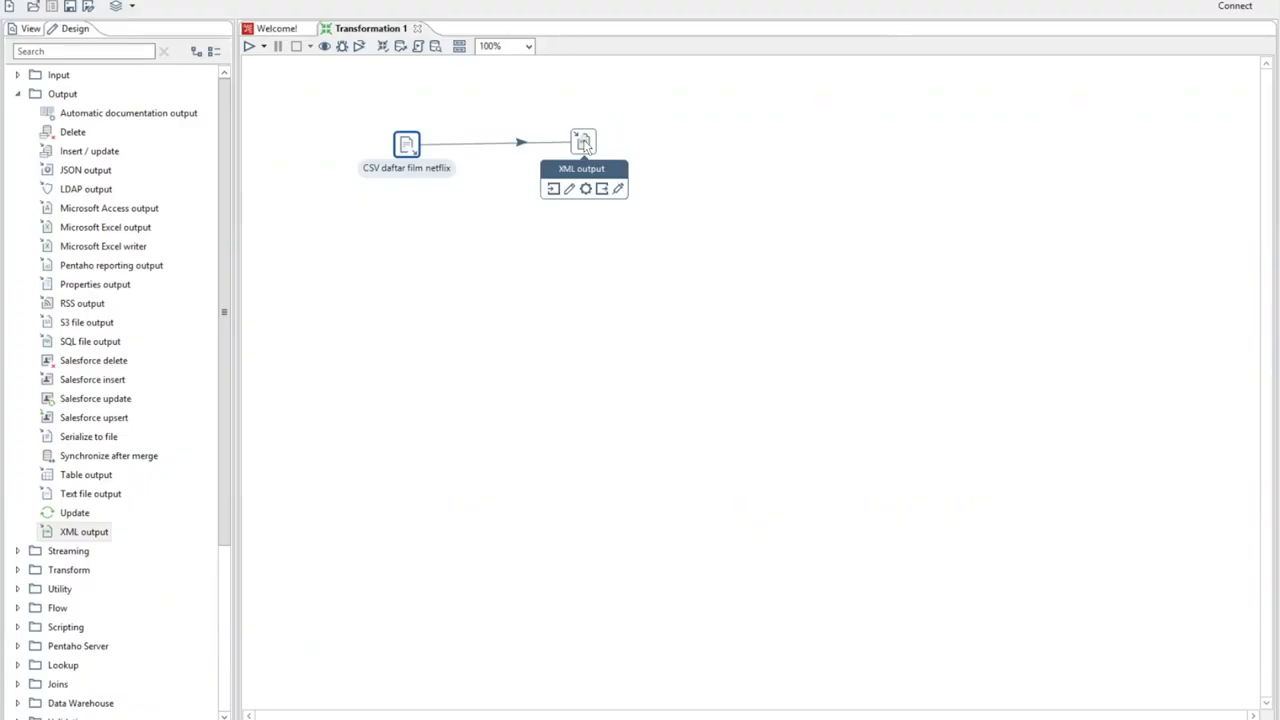
{"action": "left_click", "coordinate": [585, 145]}
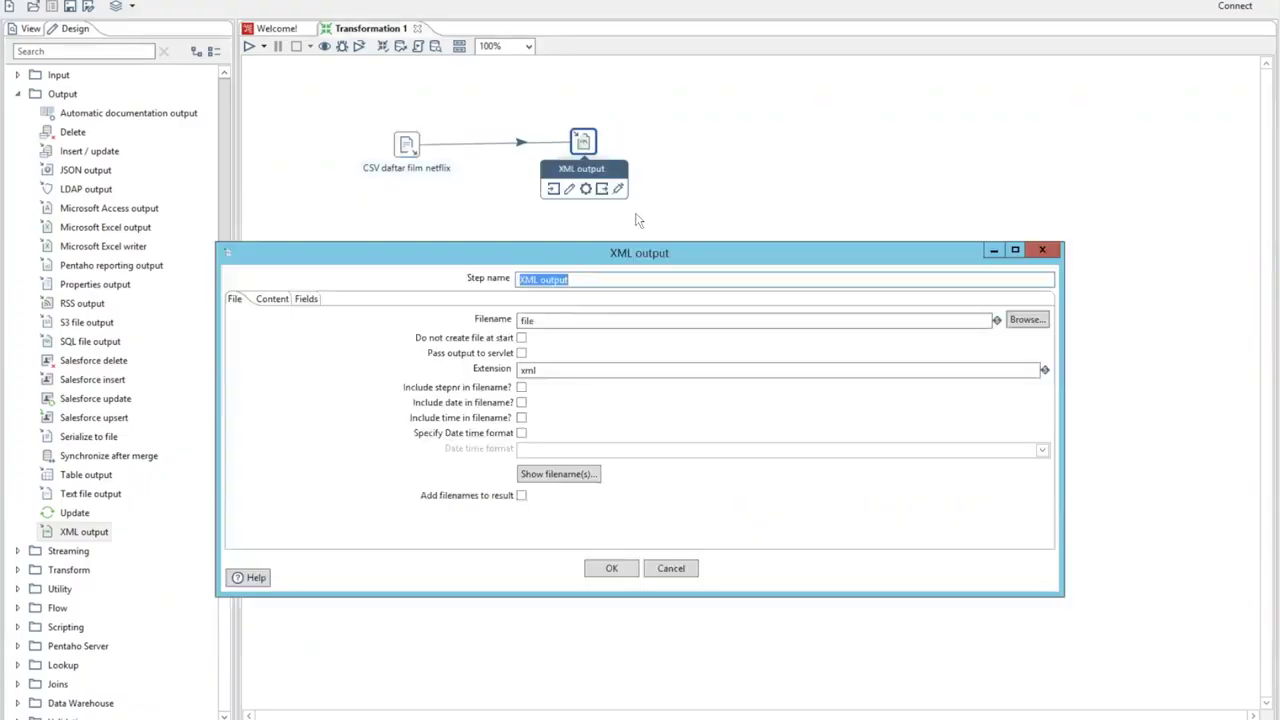
{"action": "left_click", "coordinate": [583, 280]}
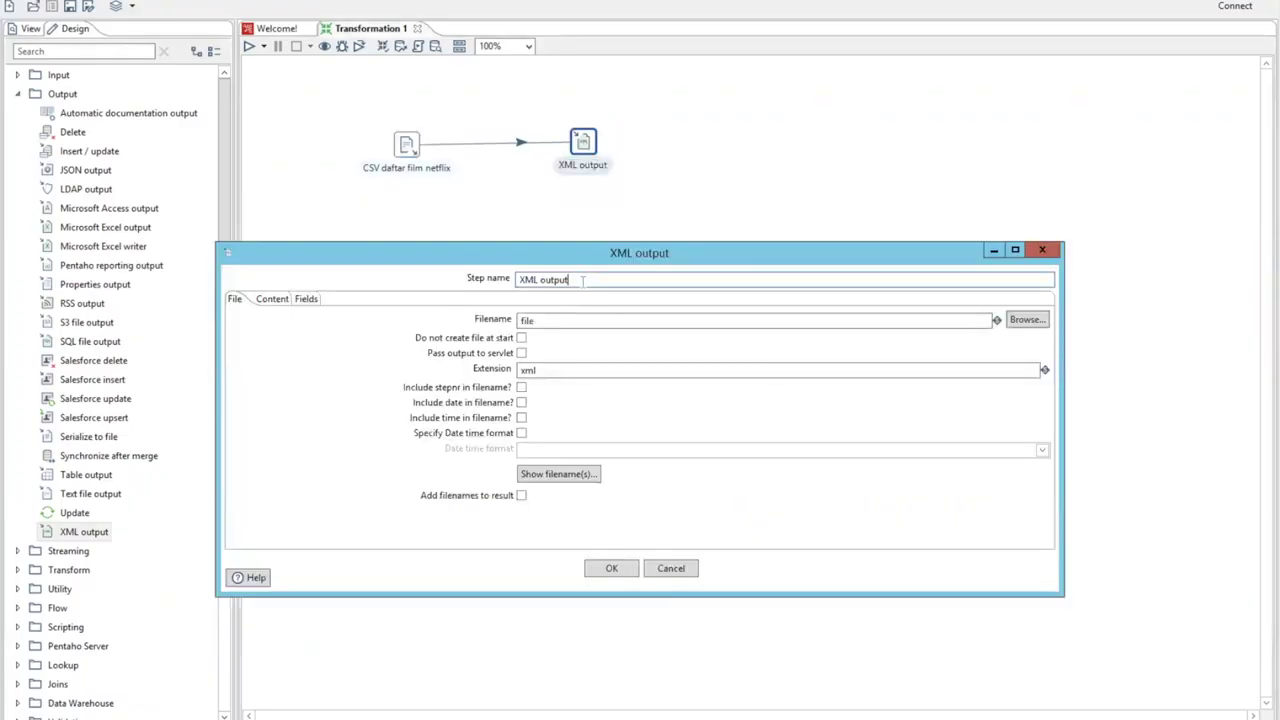
{"action": "key", "text": "BackSpace"}
{"action": "key", "text": "BackSpace"}
{"action": "key", "text": "BackSpace"}
{"action": "key", "text": "BackSpace"}
{"action": "key", "text": "BackSpace"}
{"action": "key", "text": "BackSpace"}
{"action": "type", "text": "daftar film netflix"}
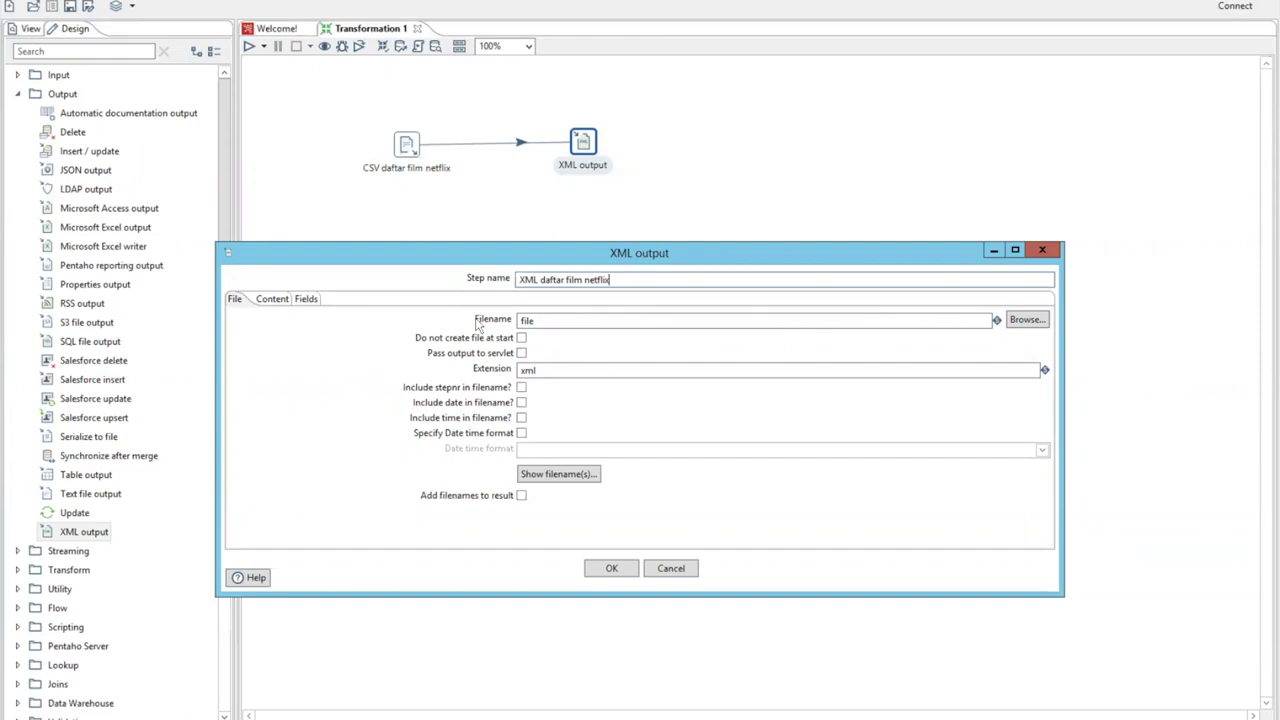
Browse for the XML step's output location and open the C:\data-integration\Latihan\Output folder
{"action": "left_click", "coordinate": [1026, 321]}
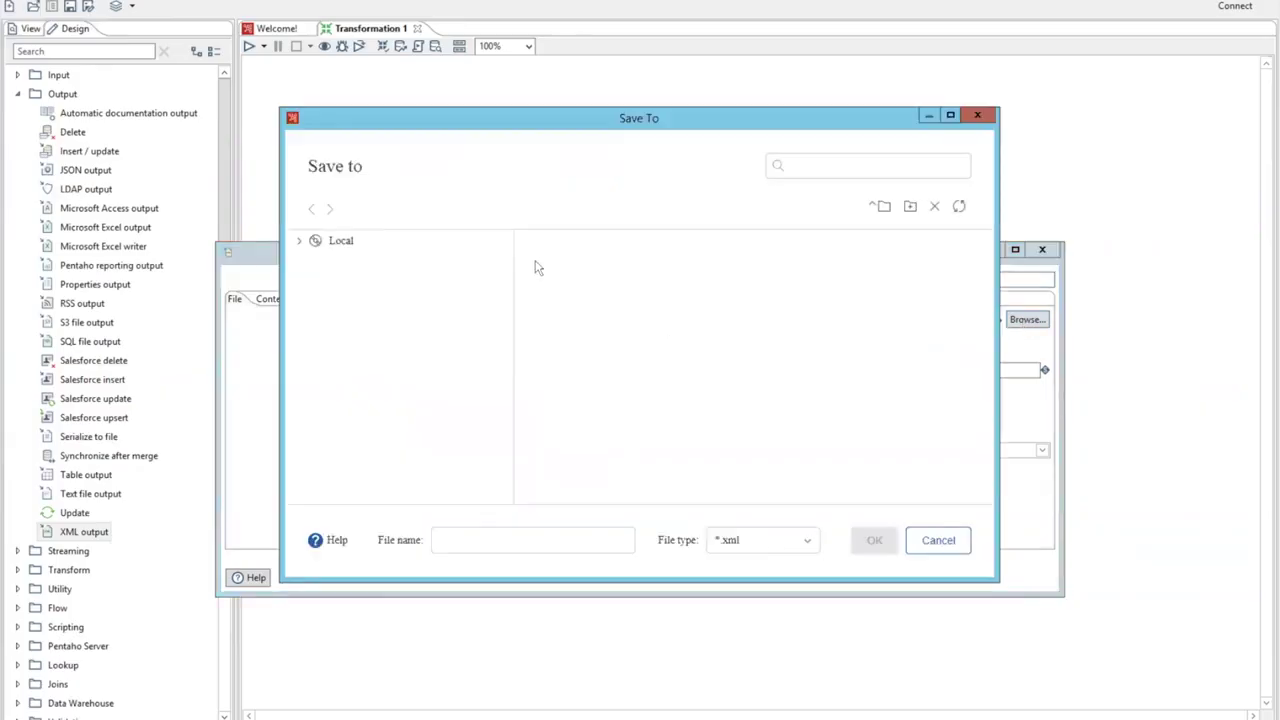
{"action": "left_click", "coordinate": [299, 241]}
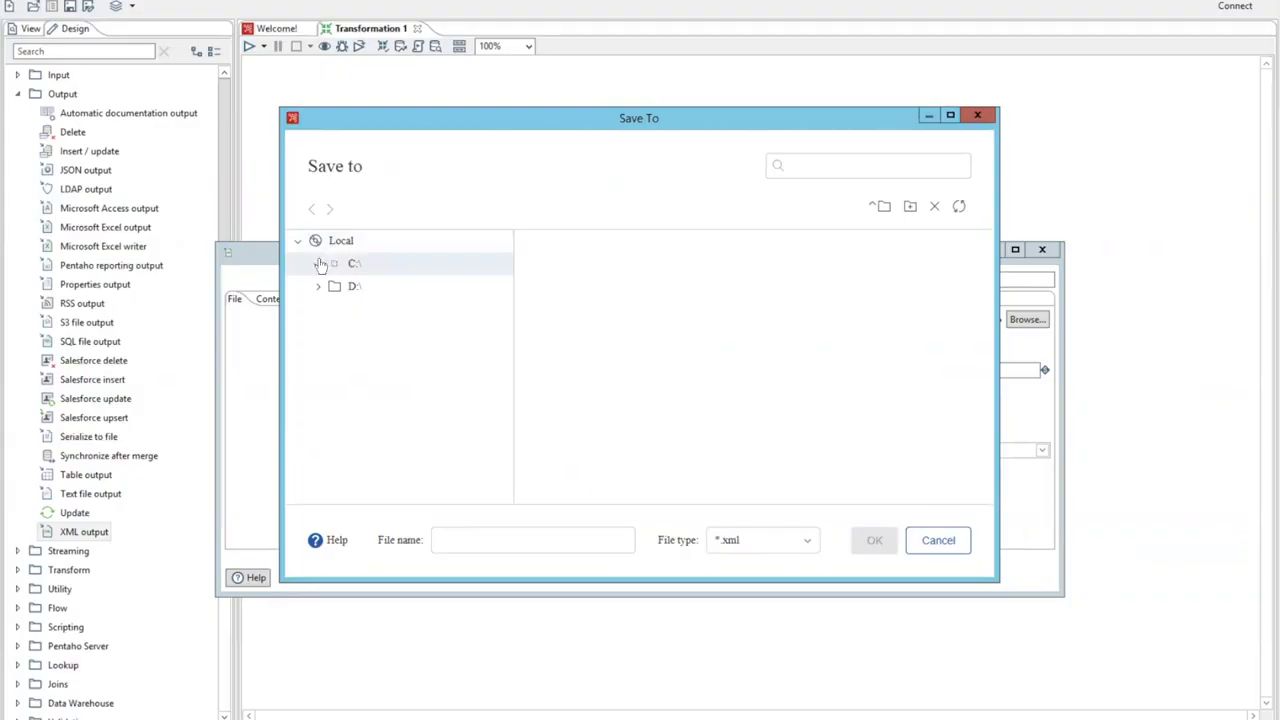
{"action": "left_click", "coordinate": [318, 263]}
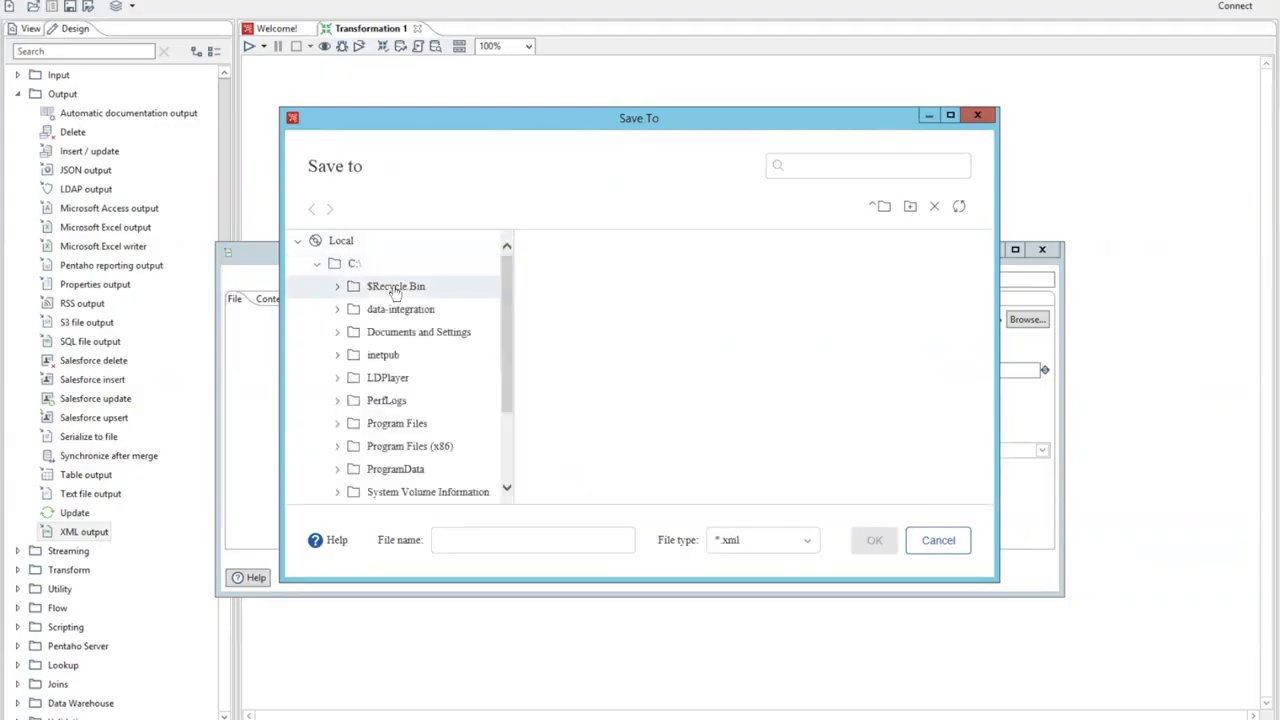
{"action": "left_click", "coordinate": [337, 309]}
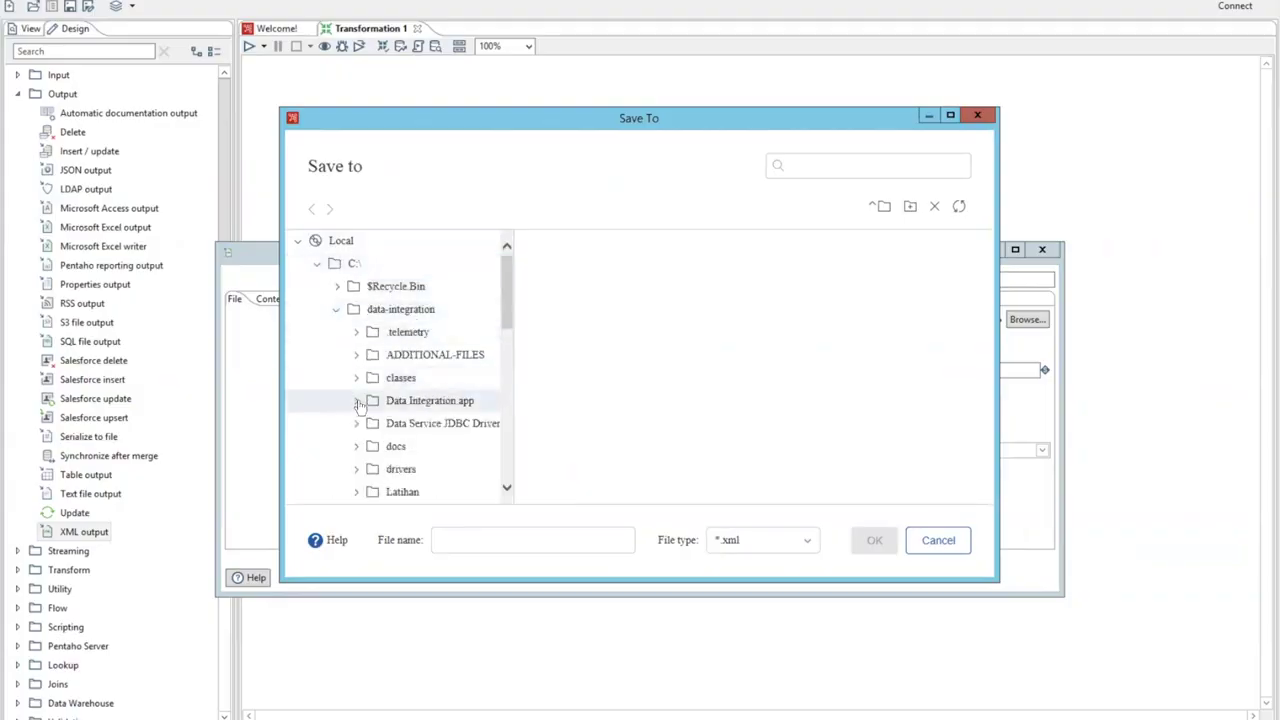
{"action": "left_click", "coordinate": [402, 490]}
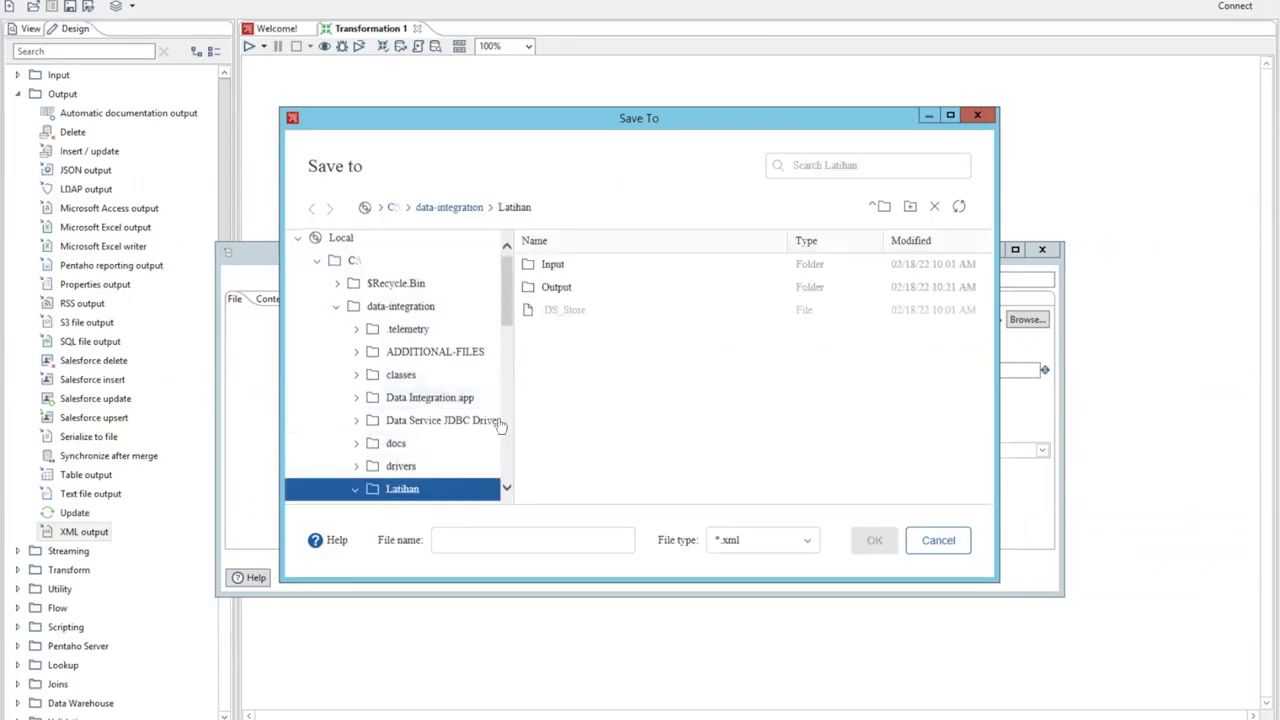
{"action": "left_click", "coordinate": [575, 289]}
{"action": "double_click", "coordinate": [575, 289]}
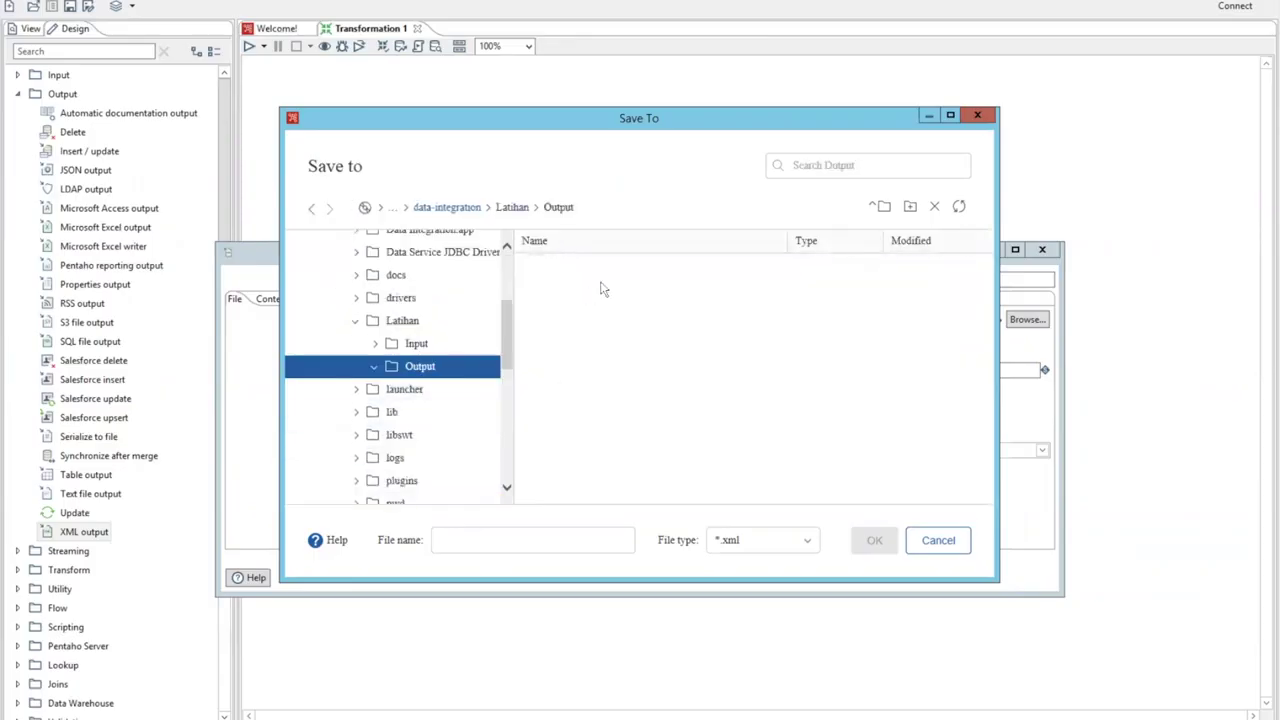
Name the output file daftar_film_xml and accept it as the XML step's filename
{"action": "left_click", "coordinate": [495, 539]}
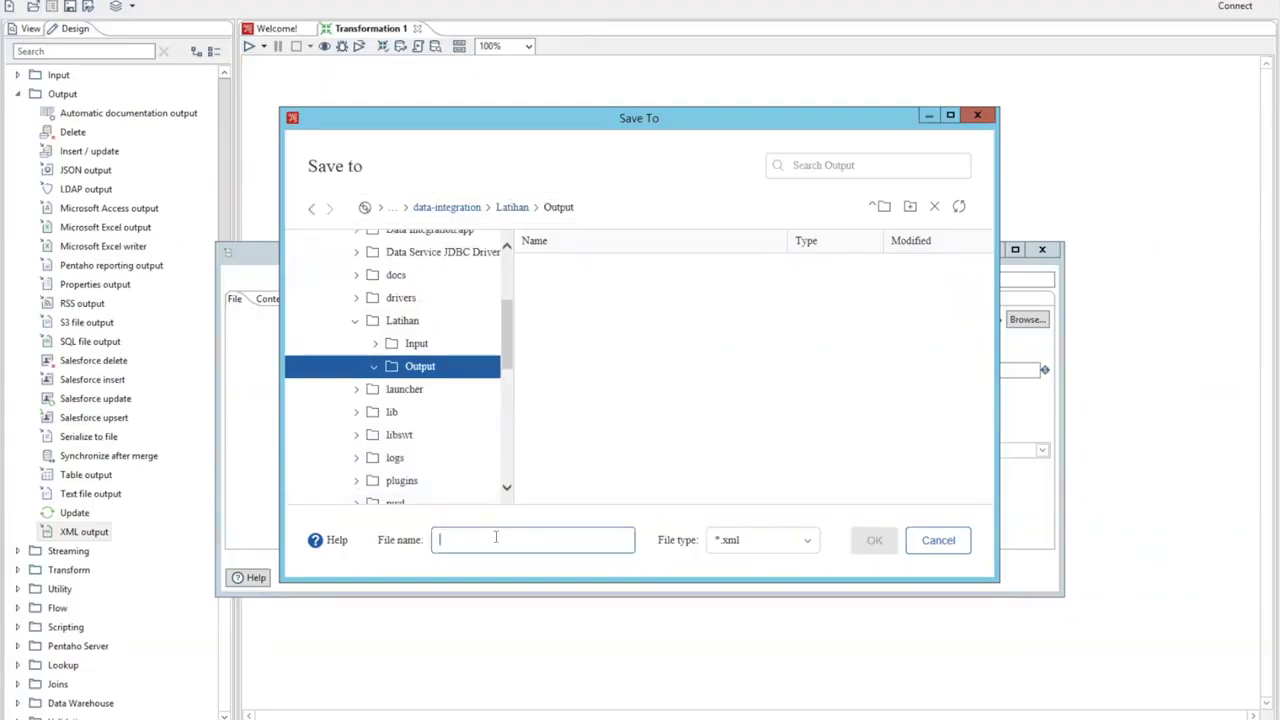
{"action": "type", "text": "abd"}
{"action": "key", "text": "BackSpace"}
{"action": "key", "text": "BackSpace"}
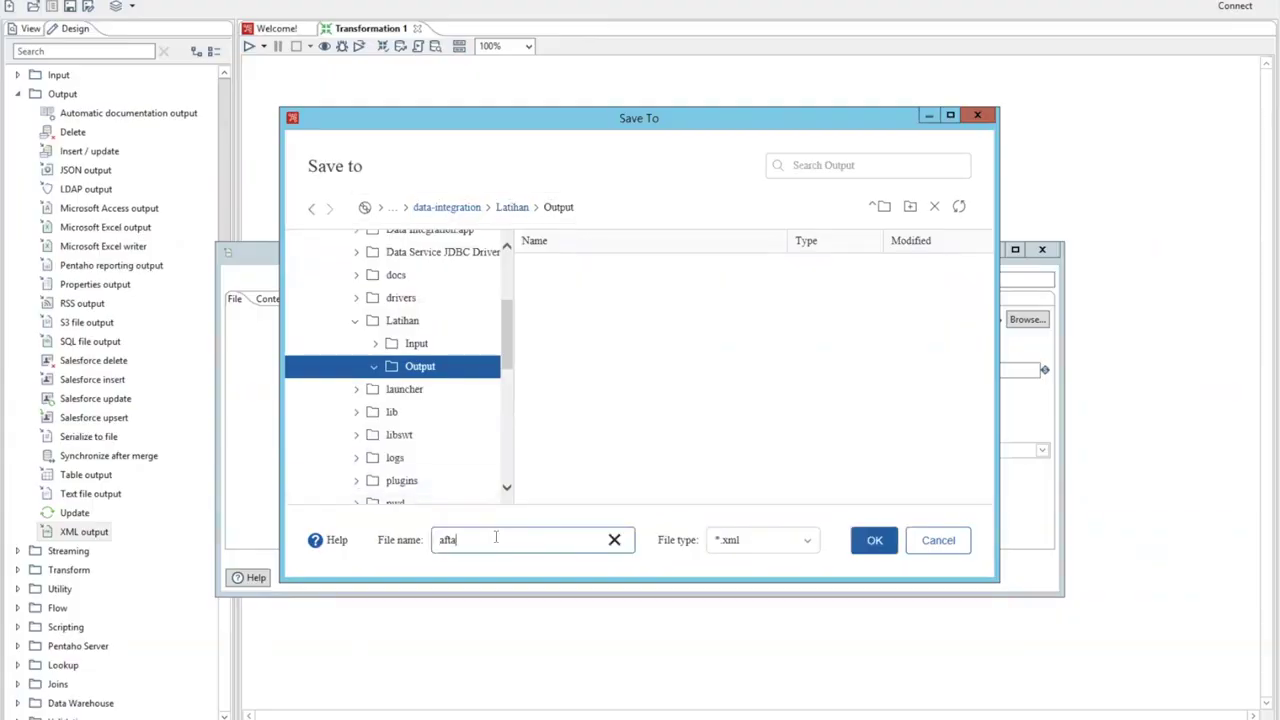
{"action": "key", "text": "BackSpace"}
{"action": "type", "text": "daftar_film_"}
{"action": "type", "text": "xml"}
{"action": "left_click", "coordinate": [874, 540]}
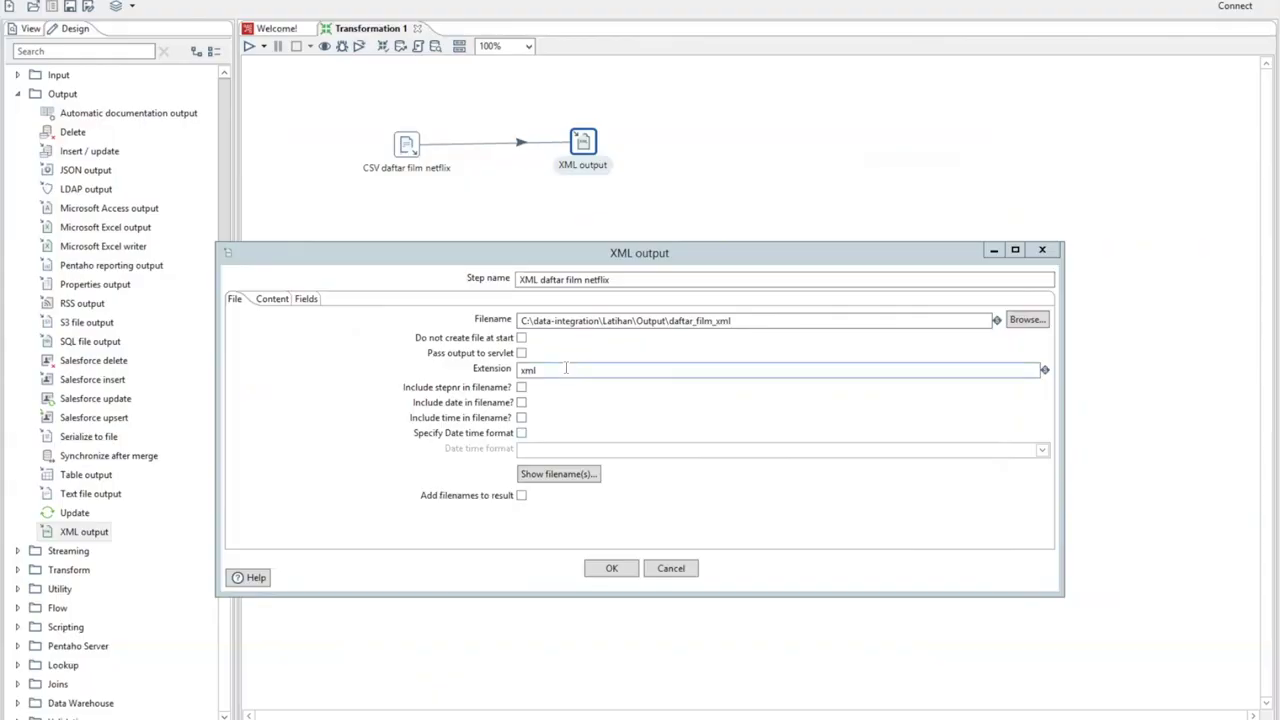
Check the full output filename the XML step will write and accept the step's settings
{"action": "left_click", "coordinate": [563, 478]}
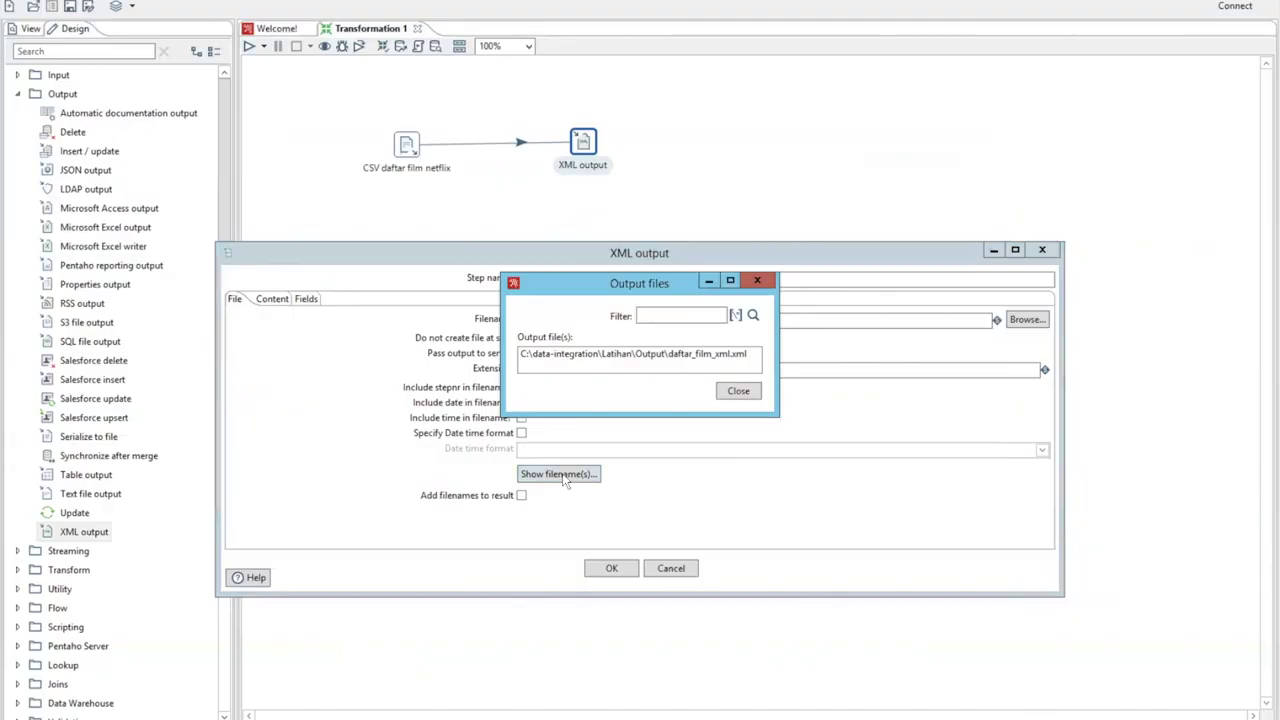
{"action": "left_click", "coordinate": [735, 392]}
{"action": "left_click", "coordinate": [614, 569]}
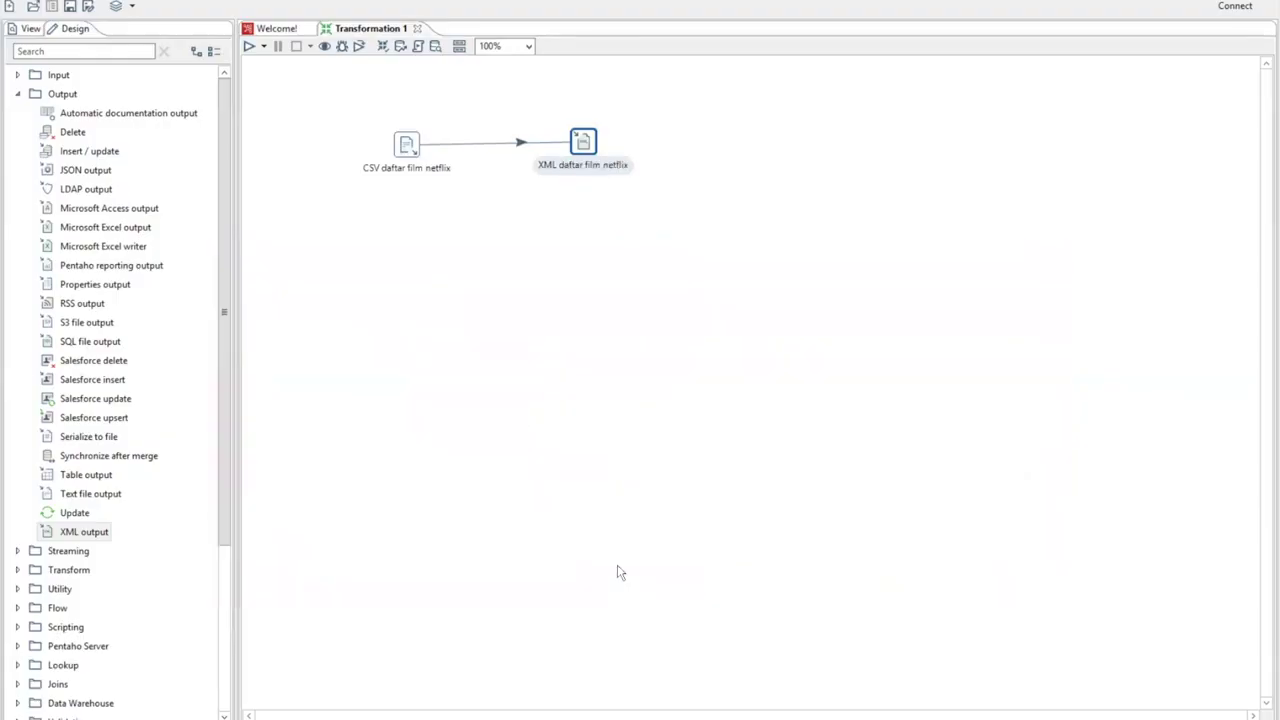
Save the transformation as latihan1 in the C:\data-integration\Latihan folder
{"action": "left_click", "coordinate": [572, 479]}
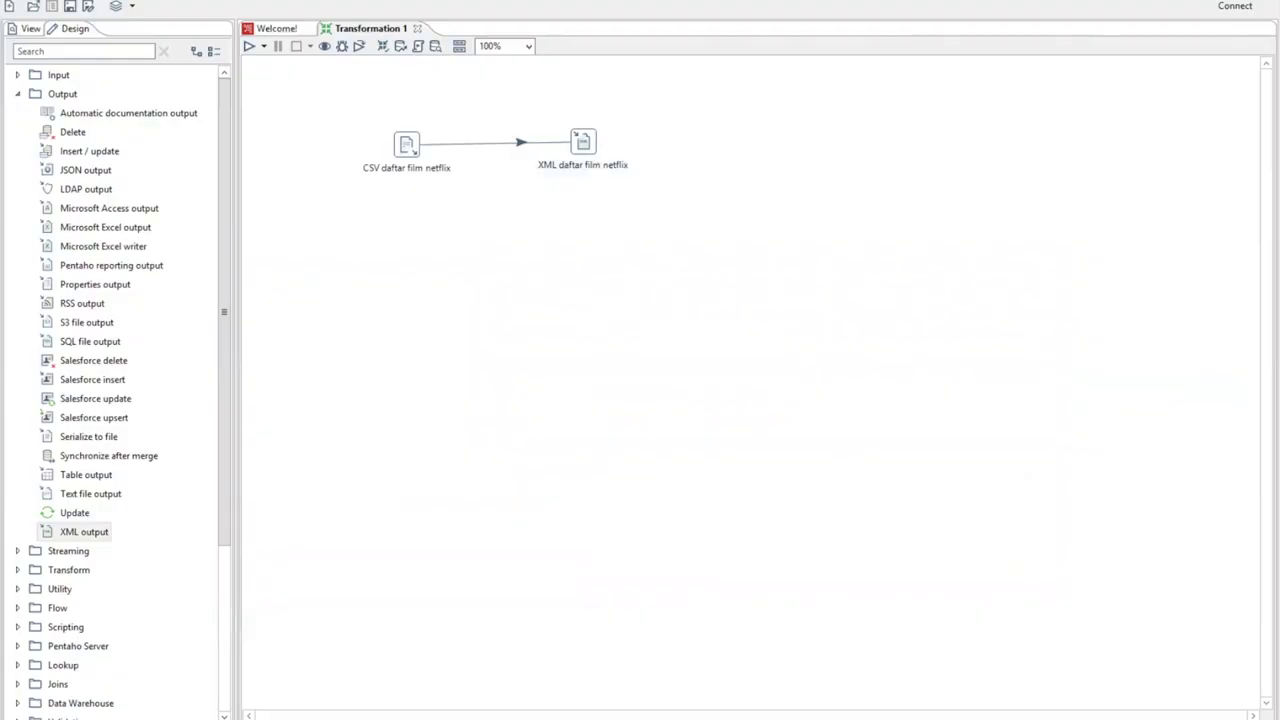
{"action": "key", "text": "alt+f"}
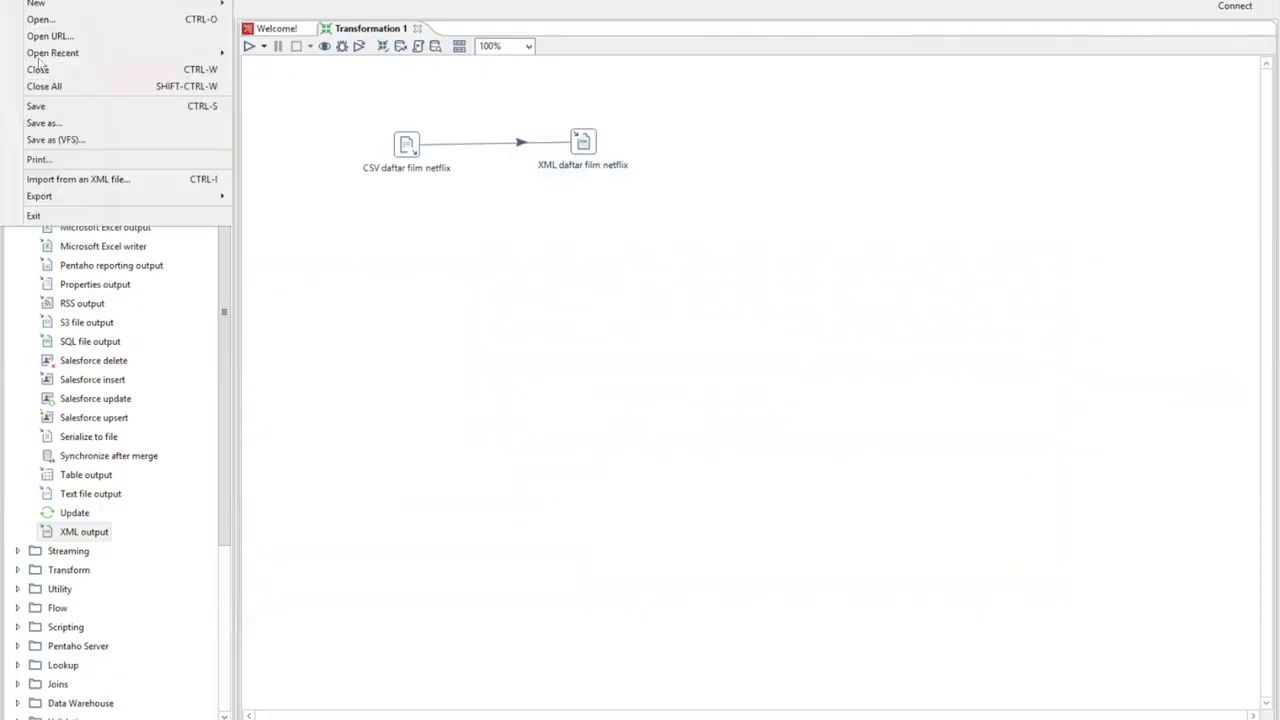
{"action": "left_click", "coordinate": [61, 108]}
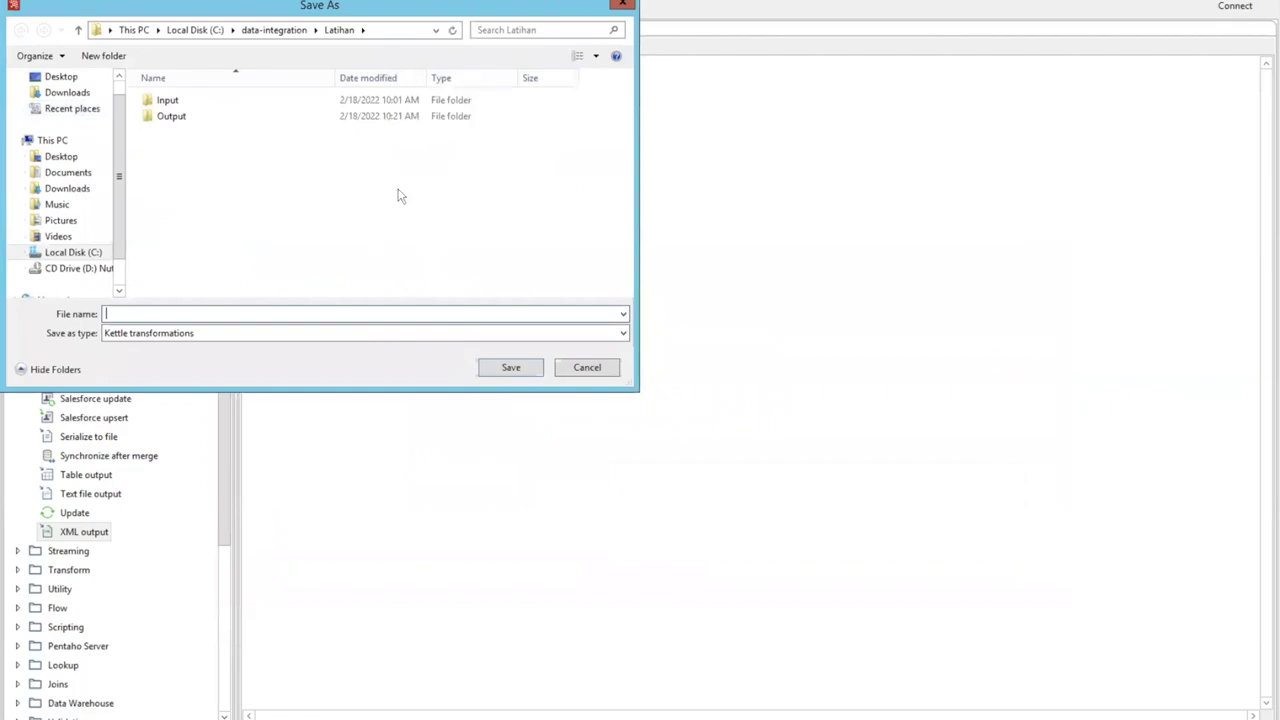
{"action": "type", "text": "latihan1"}
{"action": "left_click", "coordinate": [511, 368]}
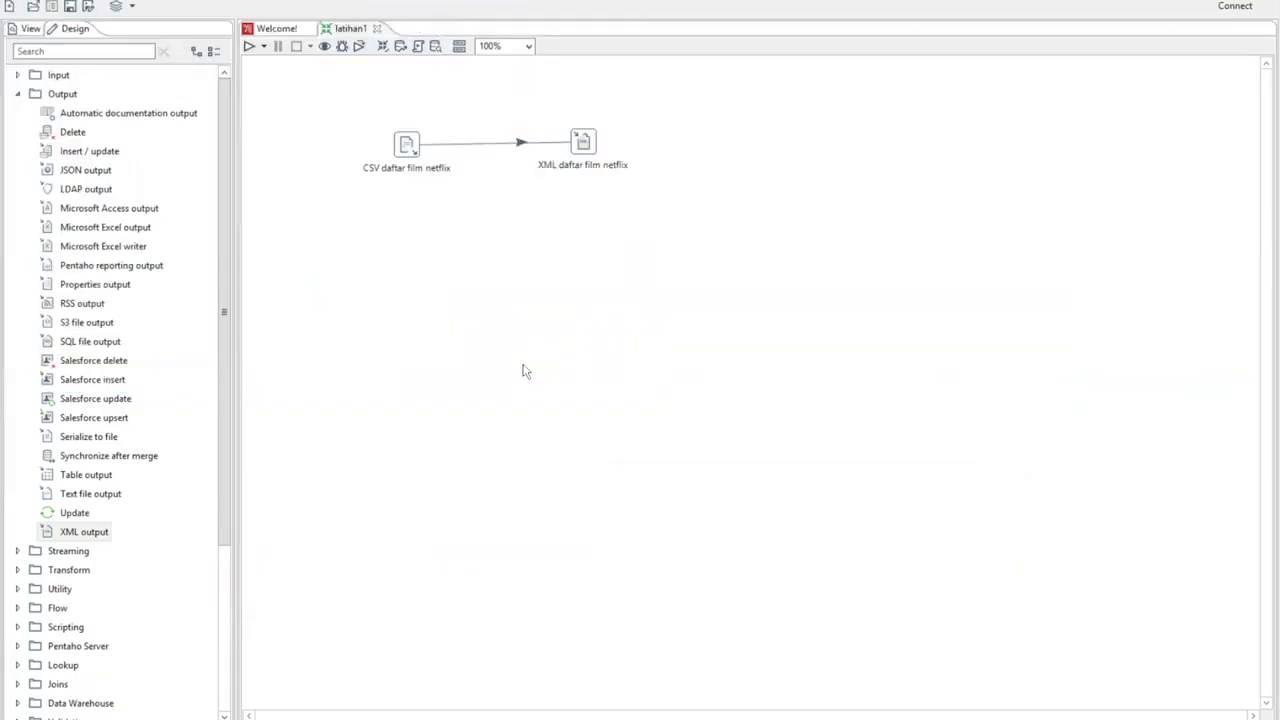
Switch to File Explorer, open the Output folder inside Latihan and refresh it to check its contents before the run
{"action": "key", "text": "alt+Tab"}
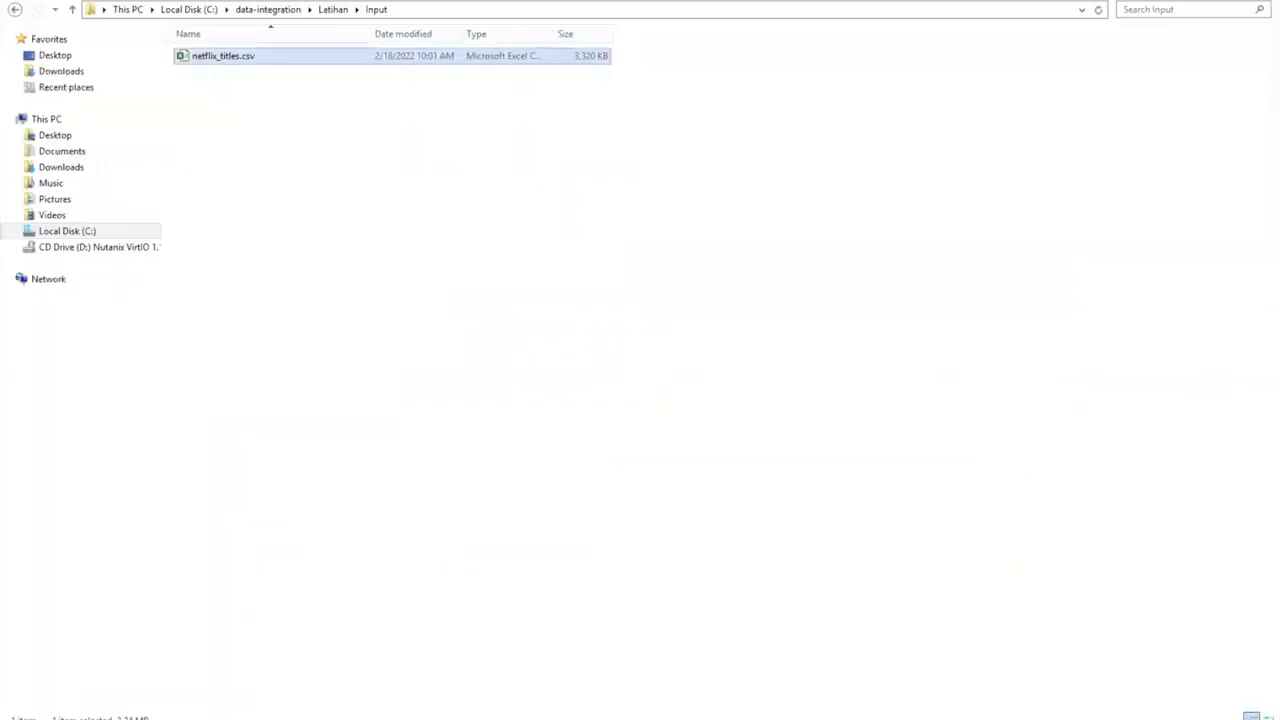
{"action": "left_click", "coordinate": [340, 10]}
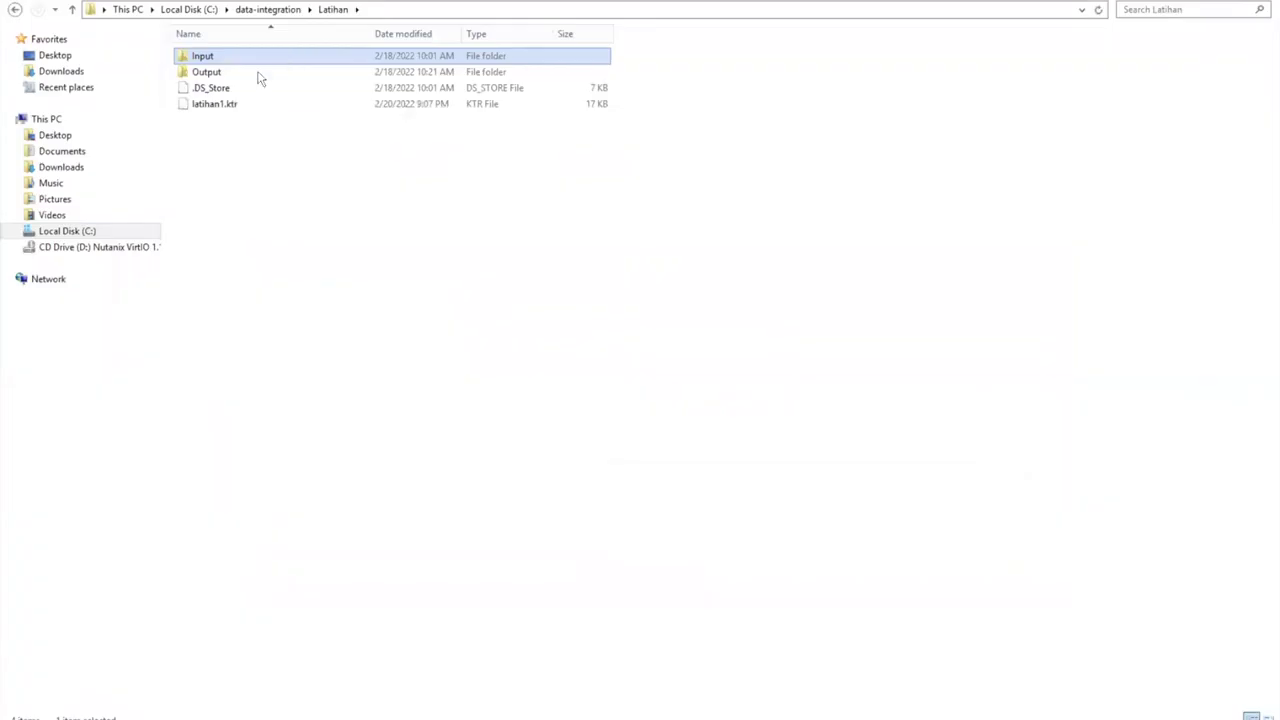
{"action": "double_click", "coordinate": [260, 72]}
{"action": "right_click", "coordinate": [313, 130]}
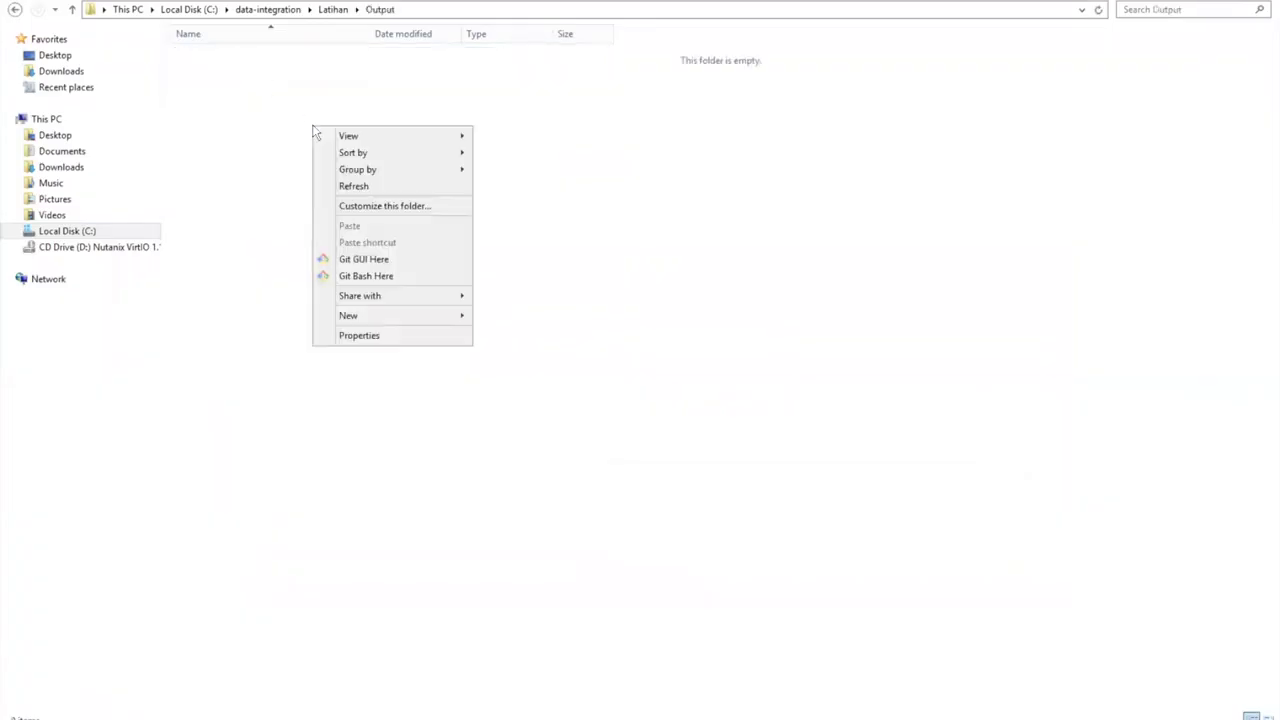
{"action": "left_click", "coordinate": [346, 186]}
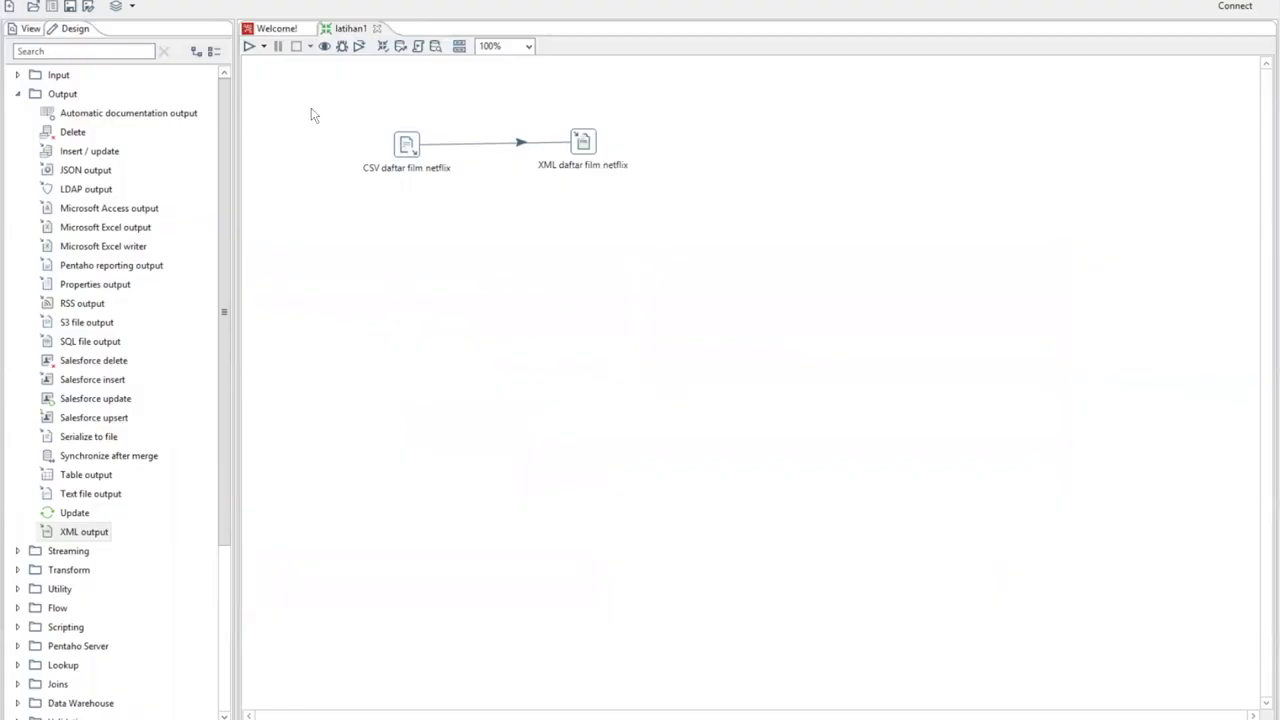
Return to Spoon, run the latihan1 transformation with the Pentaho local configuration and check the last line of the execution log
{"action": "left_click", "coordinate": [249, 47]}
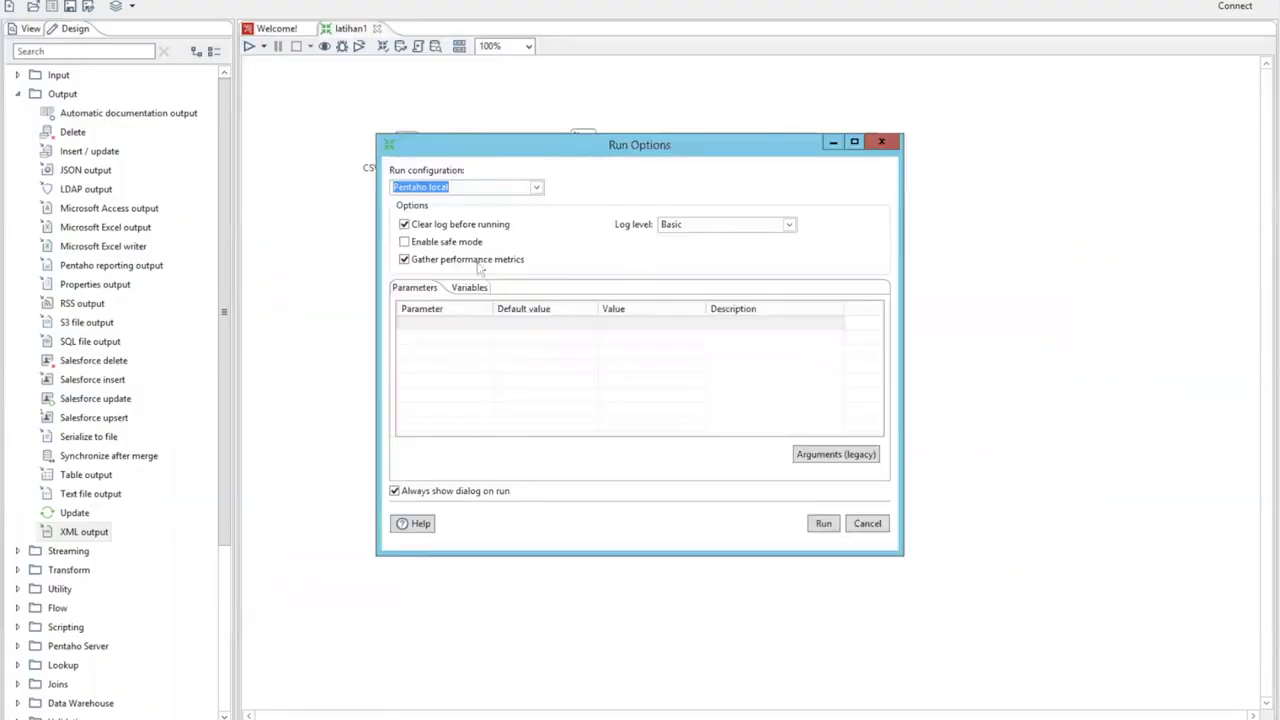
{"action": "left_click", "coordinate": [824, 524]}
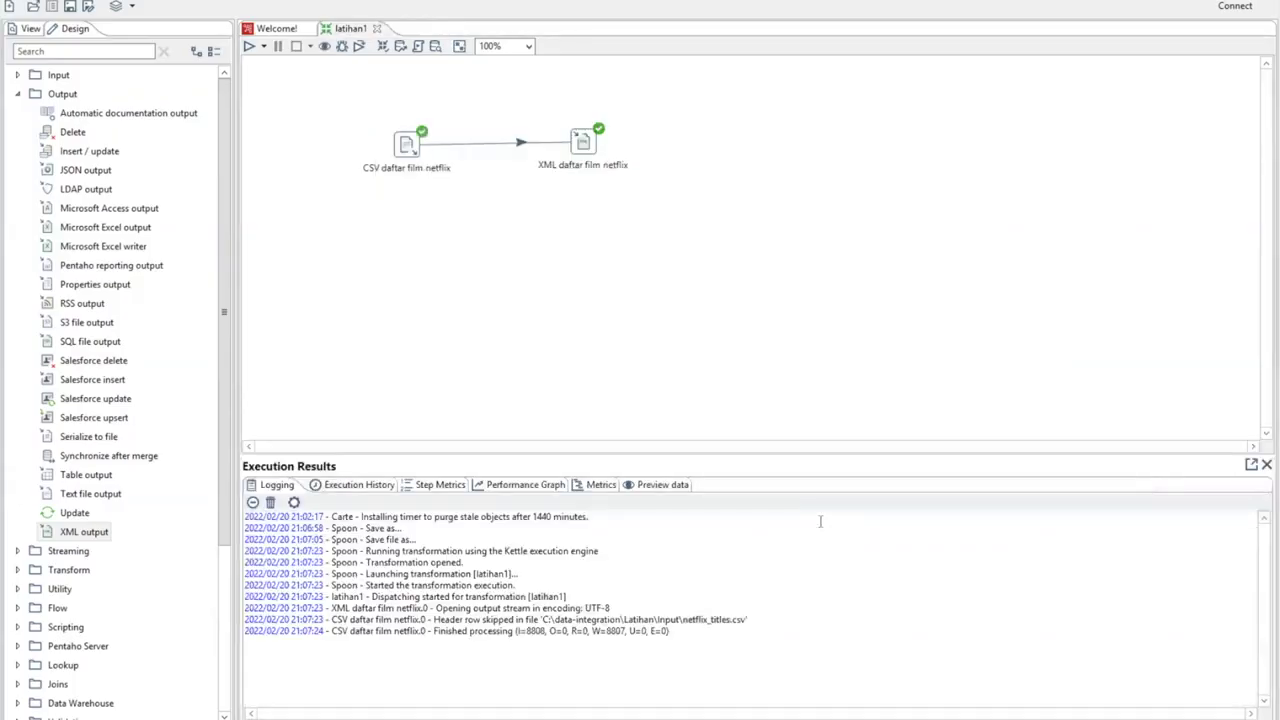
{"action": "left_click_drag", "start_coordinate": [498, 654], "coordinate": [366, 656]}
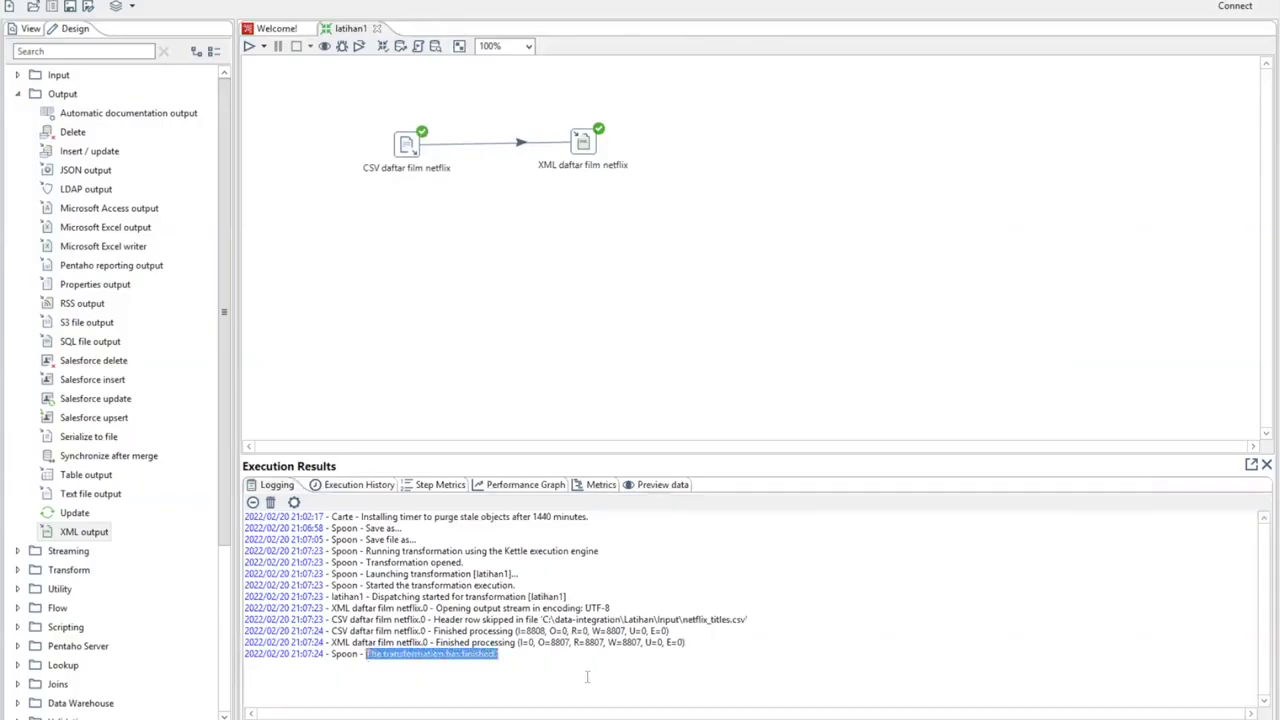
{"action": "left_click", "coordinate": [587, 677]}
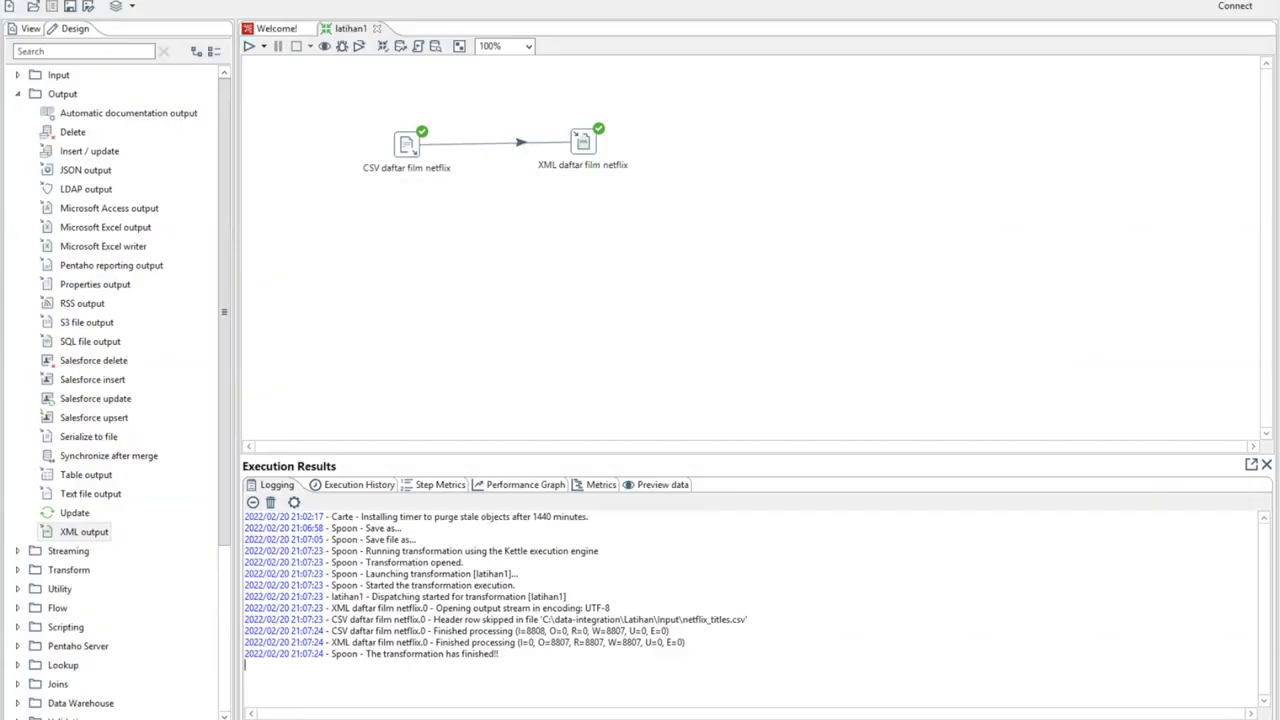
Switch to File Explorer, open daftar_film_xml.xml from the Output folder to examine its rows, close it and return to Spoon
{"action": "mouse_move", "coordinate": [200, 716]}
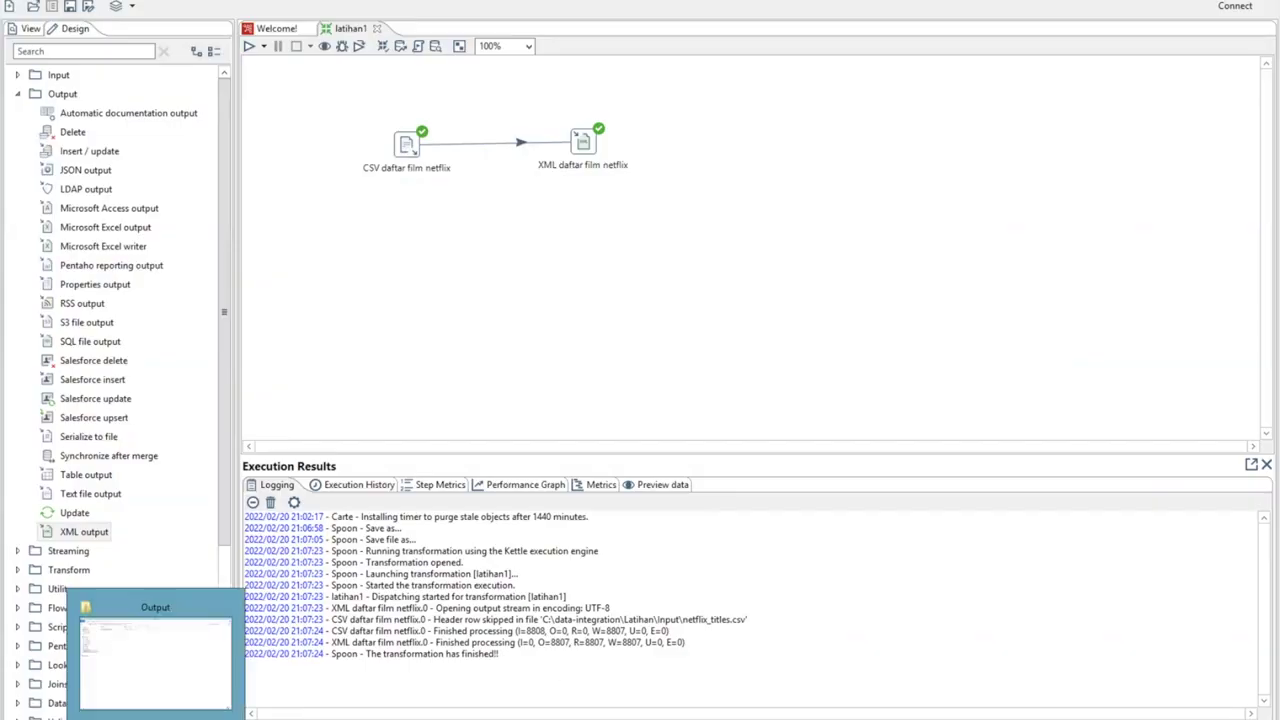
{"action": "left_click", "coordinate": [157, 620]}
{"action": "right_click", "coordinate": [285, 155]}
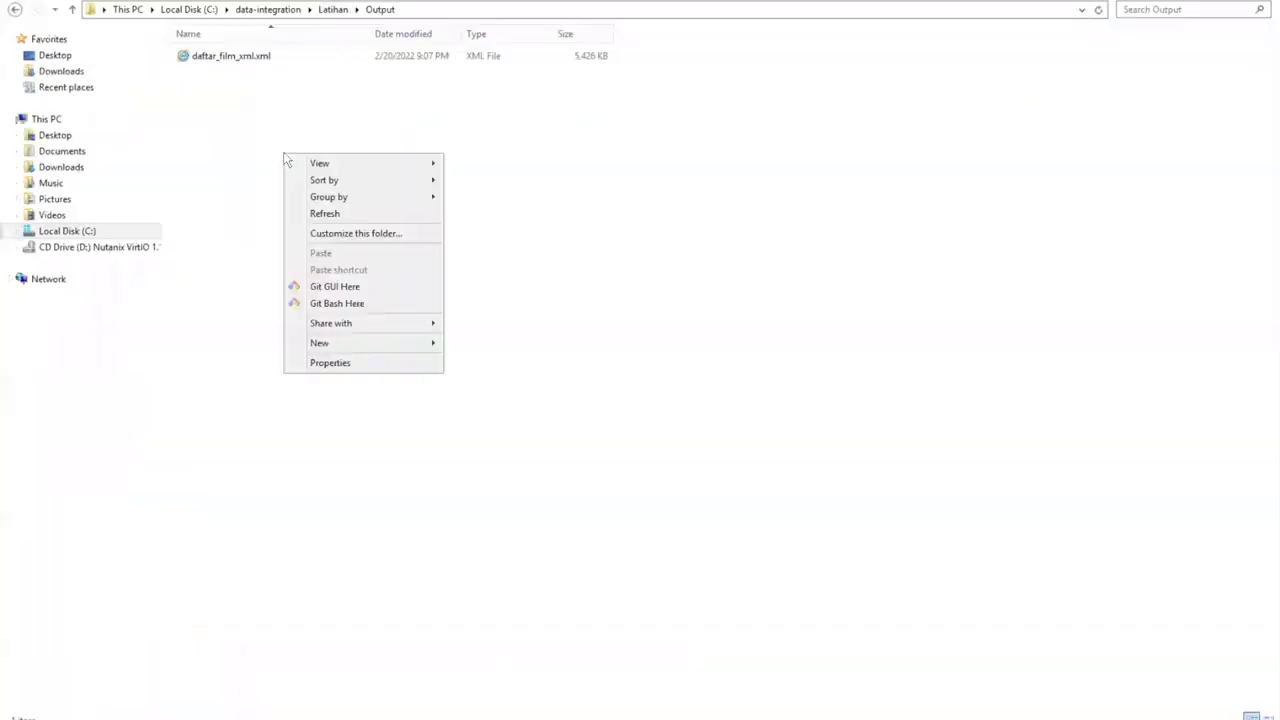
{"action": "left_click", "coordinate": [238, 138]}
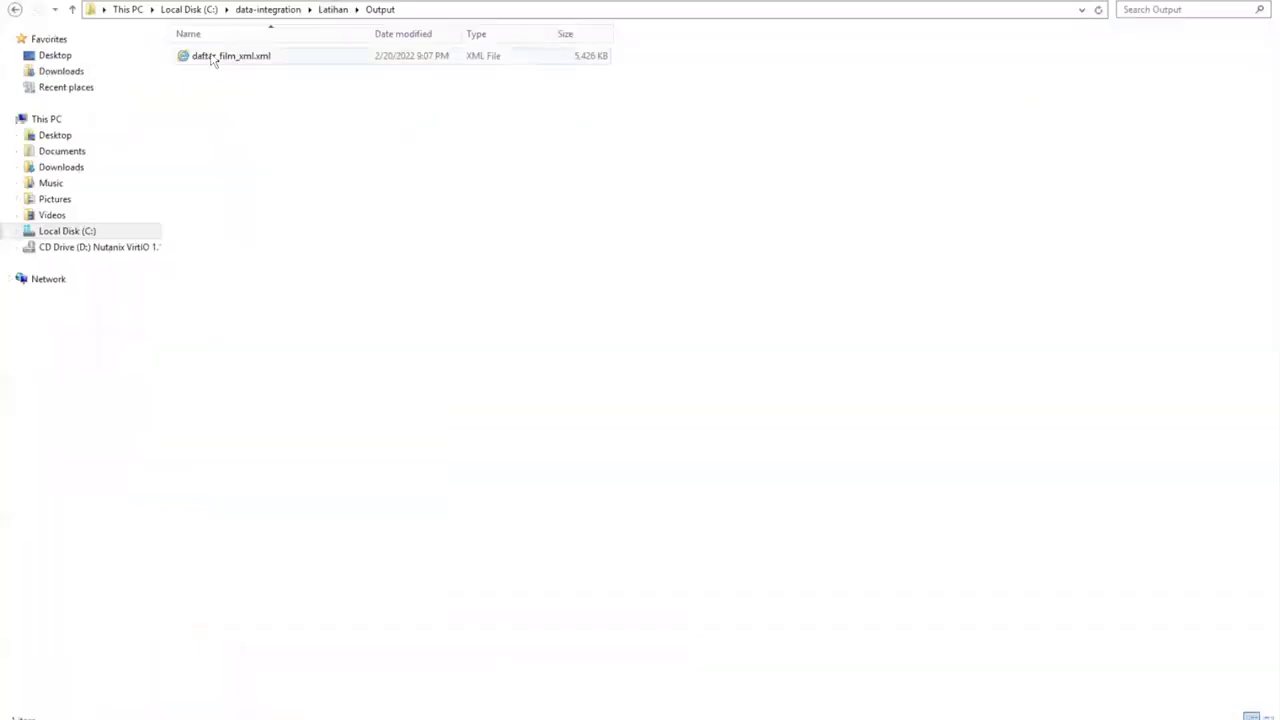
{"action": "left_click", "coordinate": [215, 58]}
{"action": "double_click", "coordinate": [218, 57]}
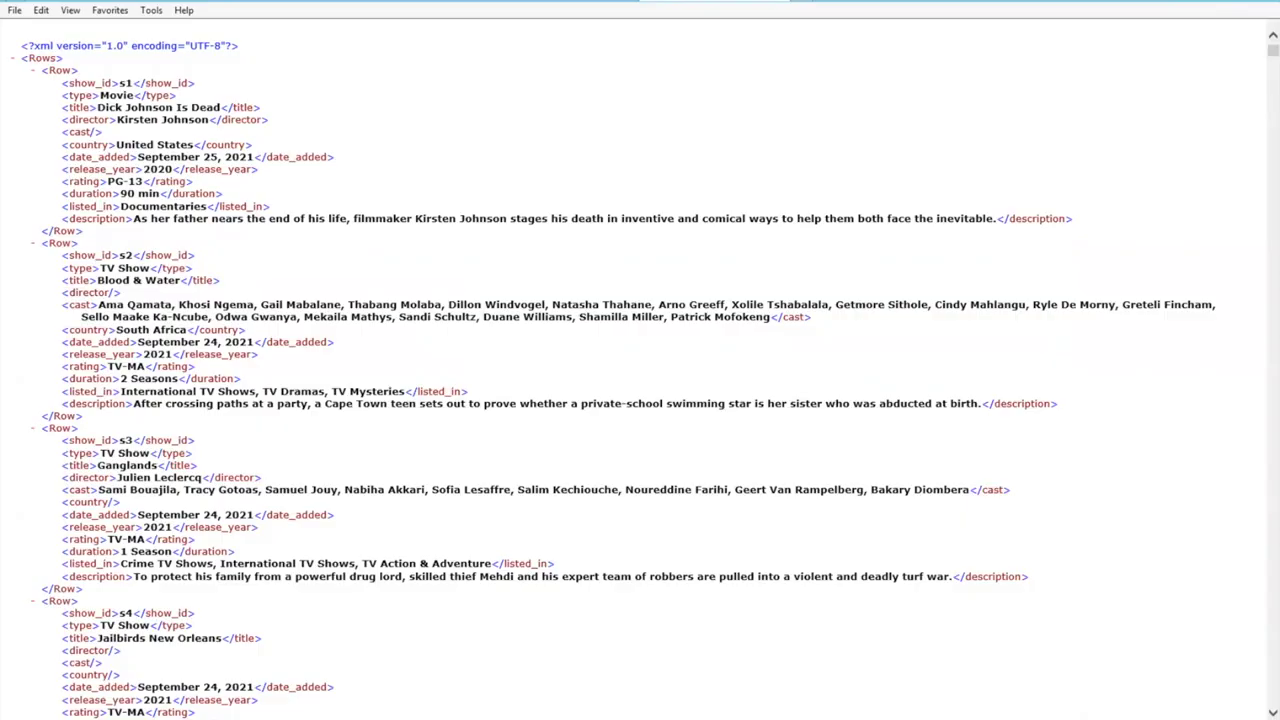
{"action": "key", "text": "alt+F4"}
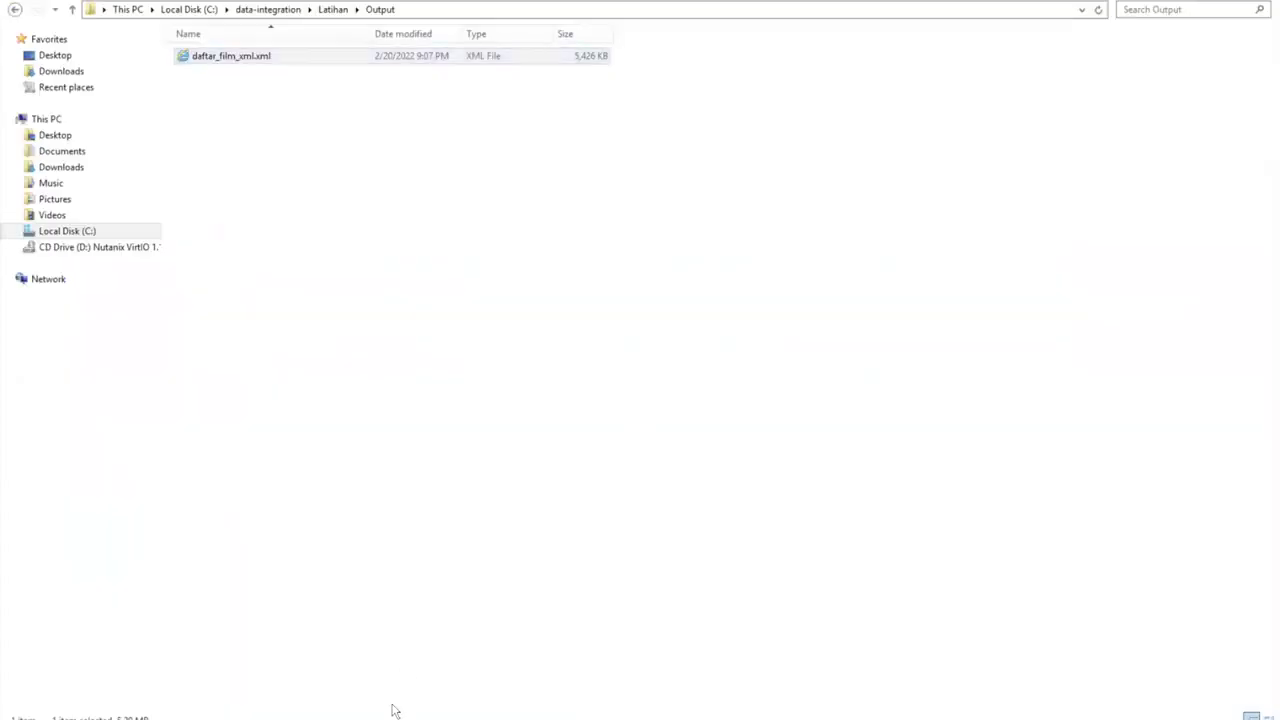
{"action": "mouse_move", "coordinate": [392, 718]}
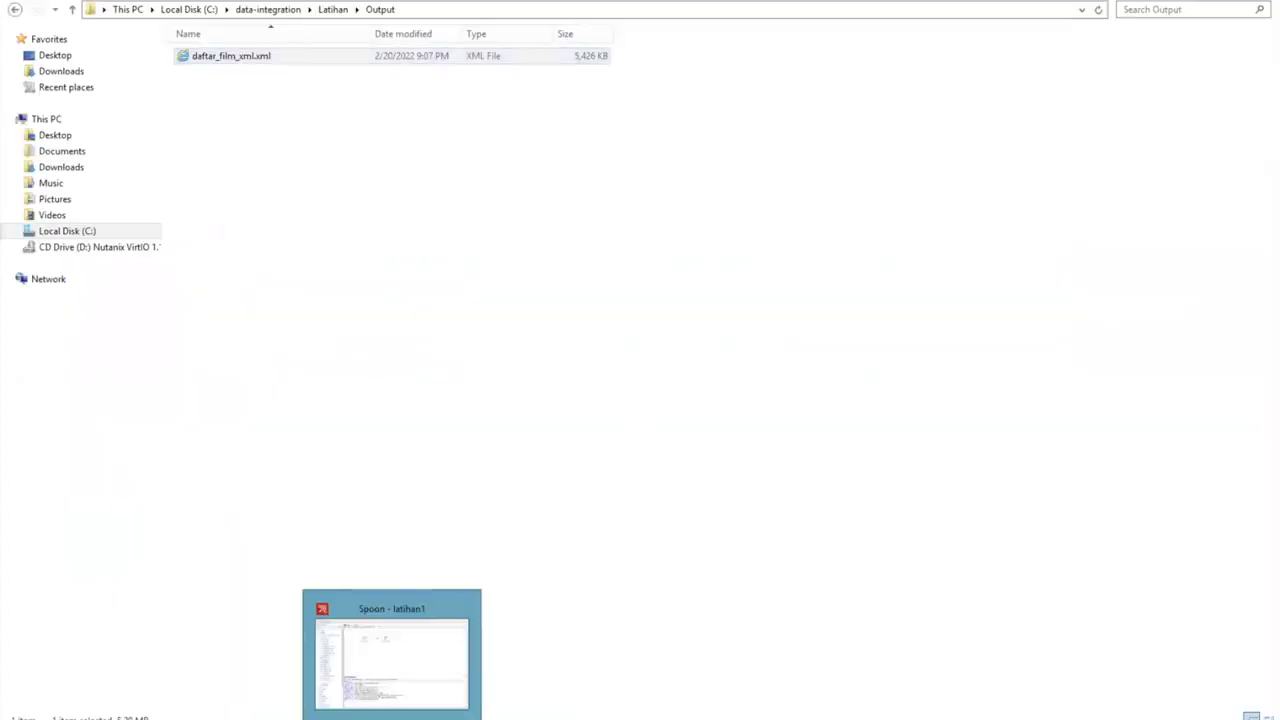
{"action": "left_click", "coordinate": [383, 658]}
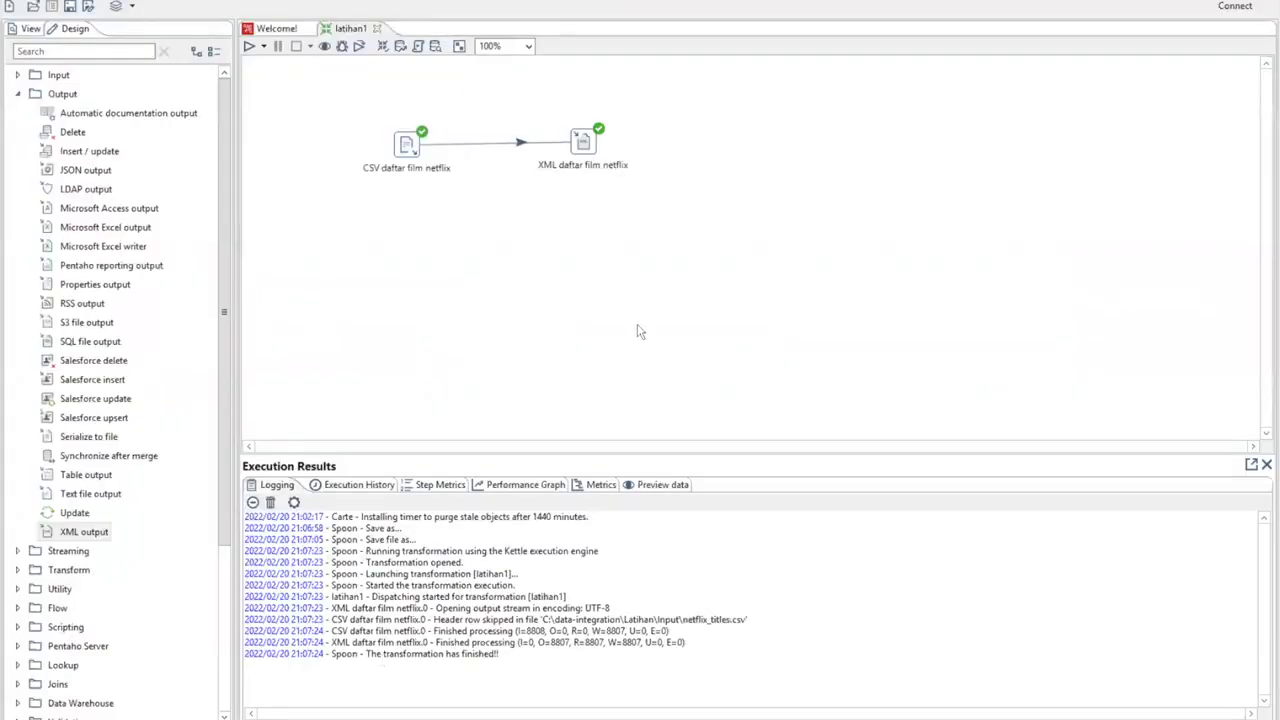